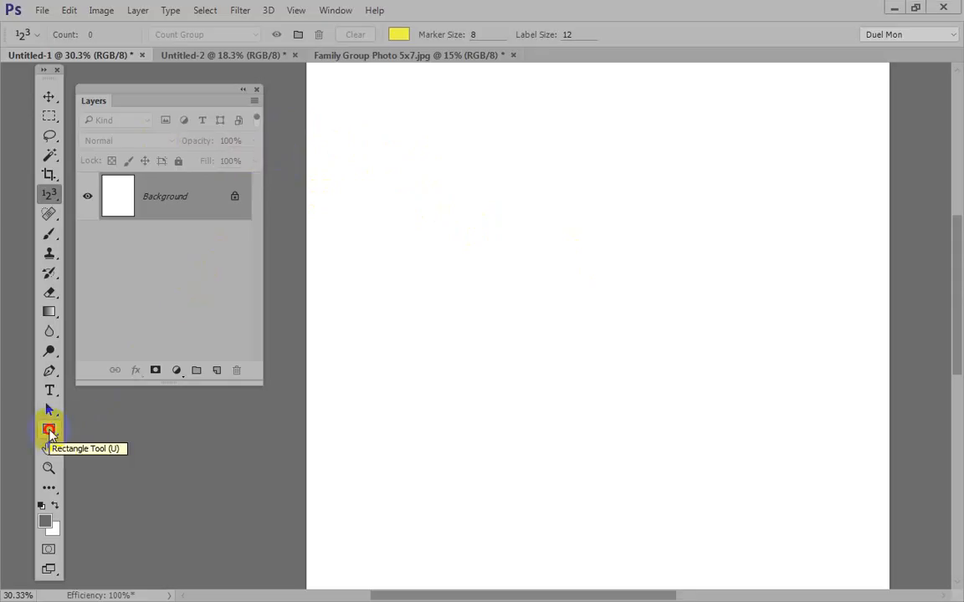
- Draw a rectangle about 1039 by 726 px in the upper part of the page with the Rectangle tool, using no fill and a dashed stroke
left_click_drag(48, 432, 152, 429)
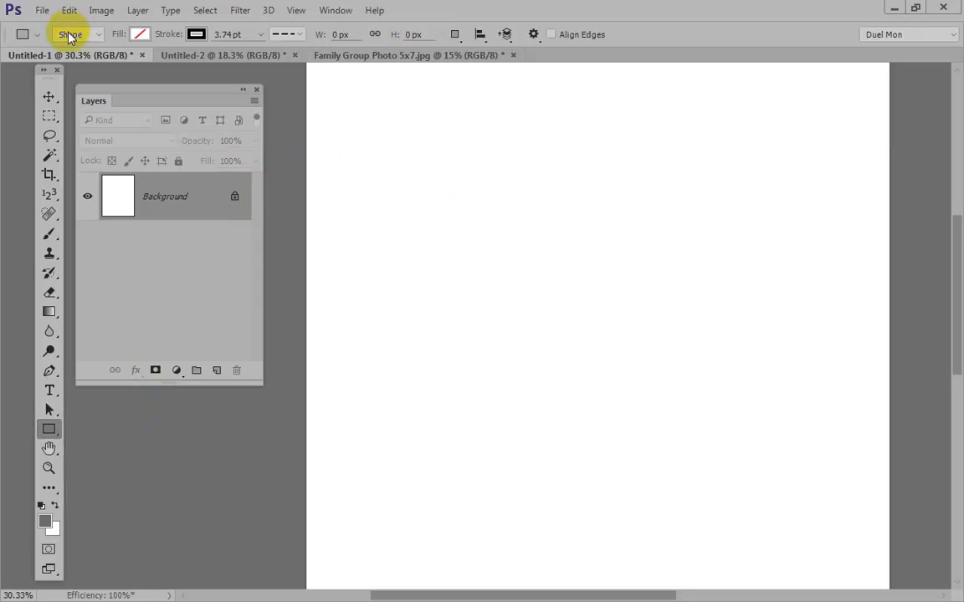
left_click(127, 35)
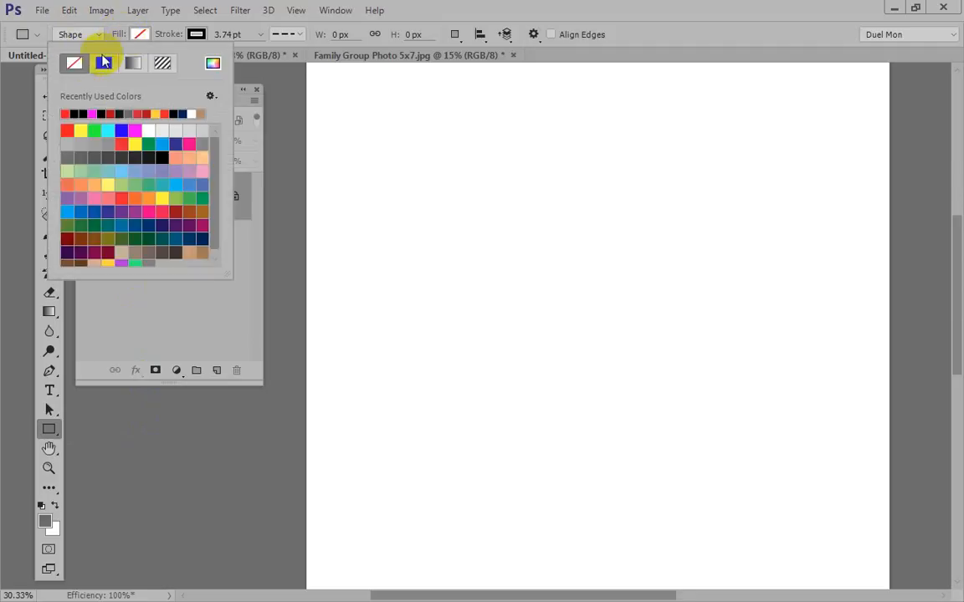
left_click(139, 36)
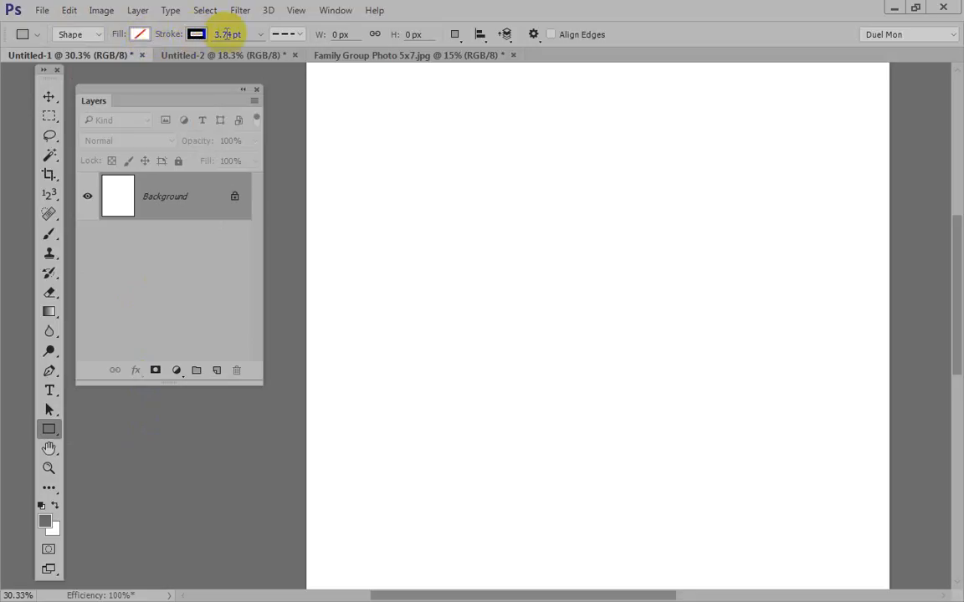
left_click(217, 34)
left_click(283, 35)
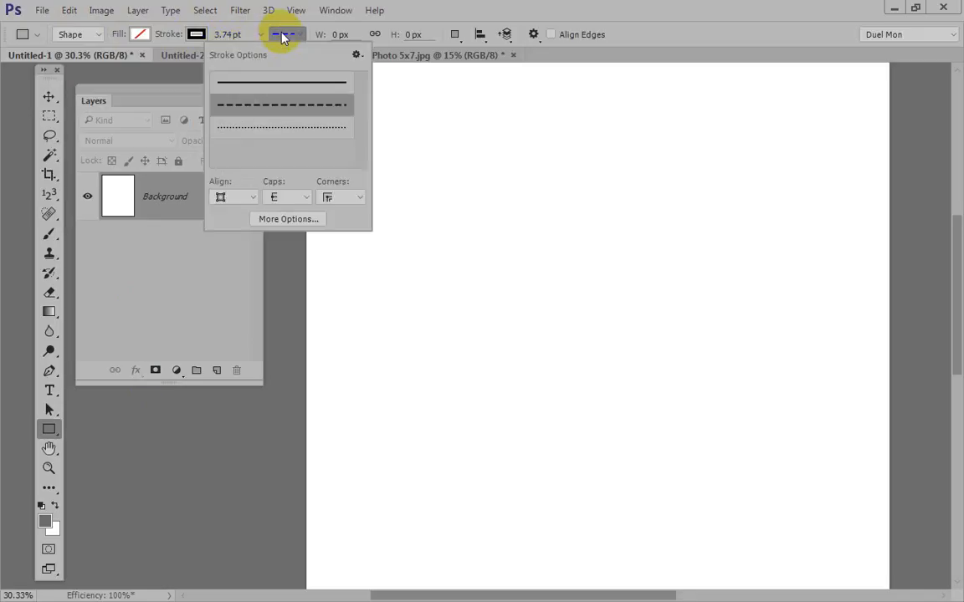
left_click(270, 83)
left_click(259, 109)
left_click(264, 128)
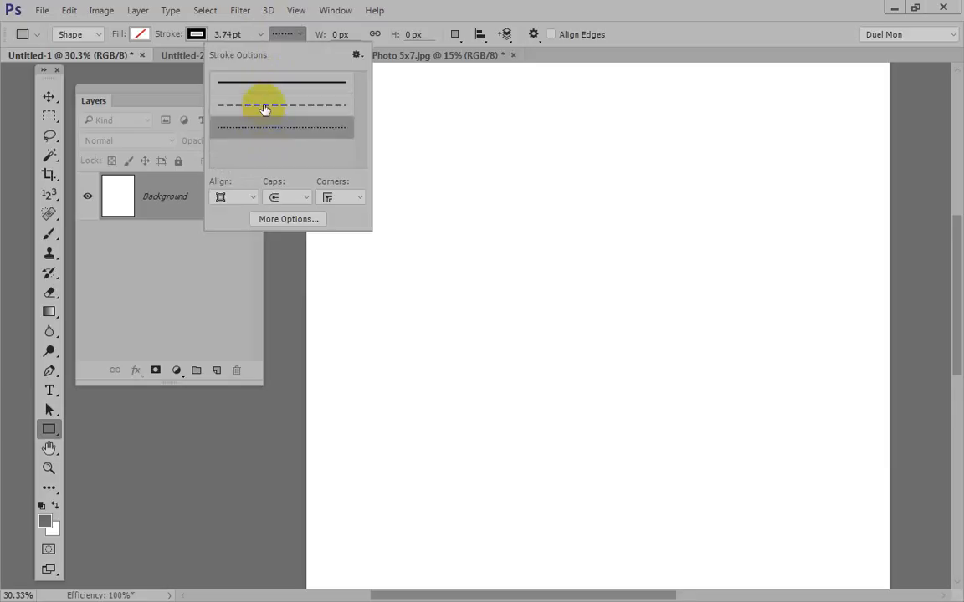
left_click(263, 109)
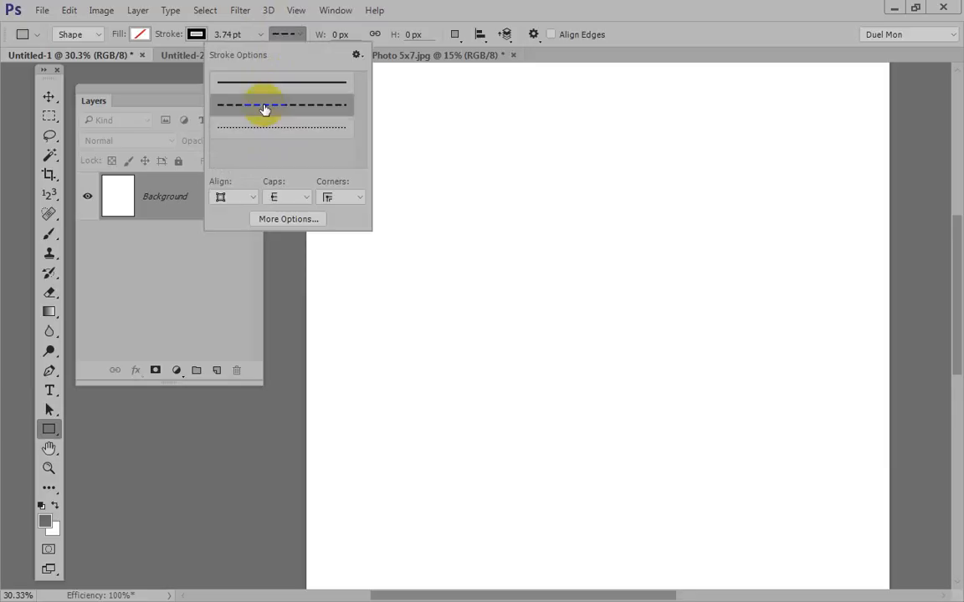
left_click(642, 27)
mouse_move(391, 121)
left_mouse_down()
mouse_move(564, 237)
mouse_move(637, 267)
mouse_move(628, 285)
left_mouse_up()
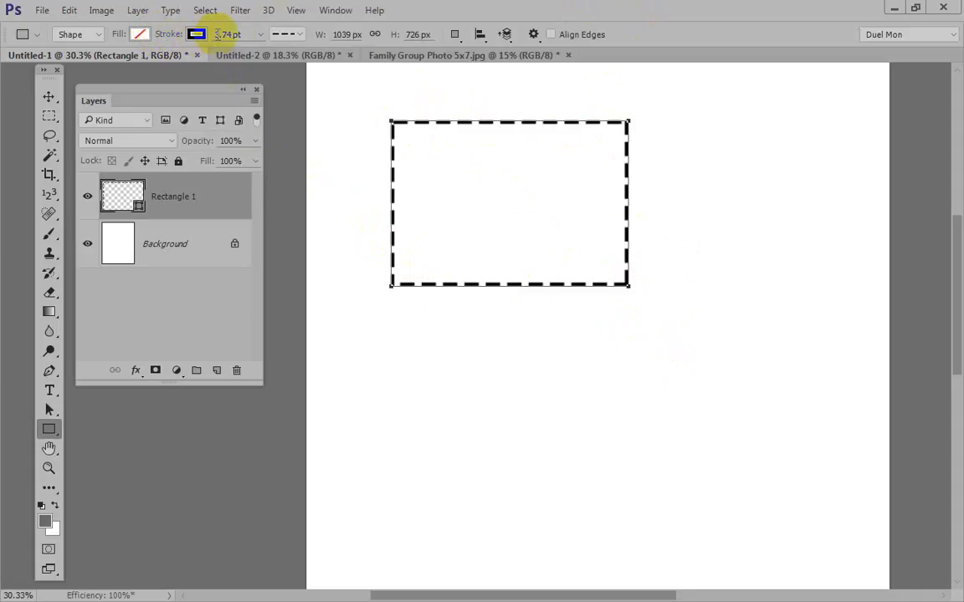
- Set the rectangle's stroke width to 2.43 pt and its stroke colour to magenta
left_click(261, 38)
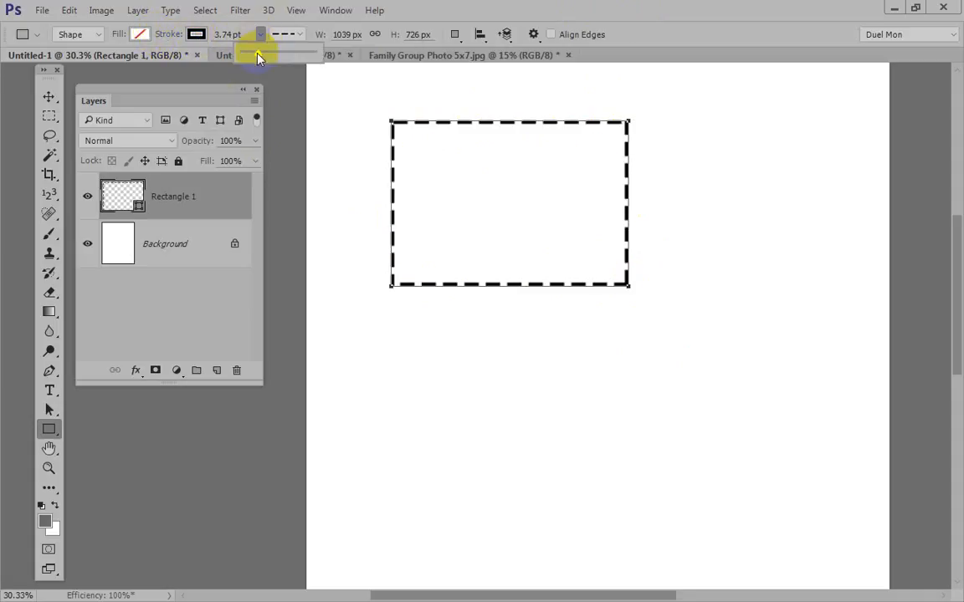
mouse_move(258, 57)
left_mouse_down()
mouse_move(269, 56)
mouse_move(258, 56)
left_mouse_up()
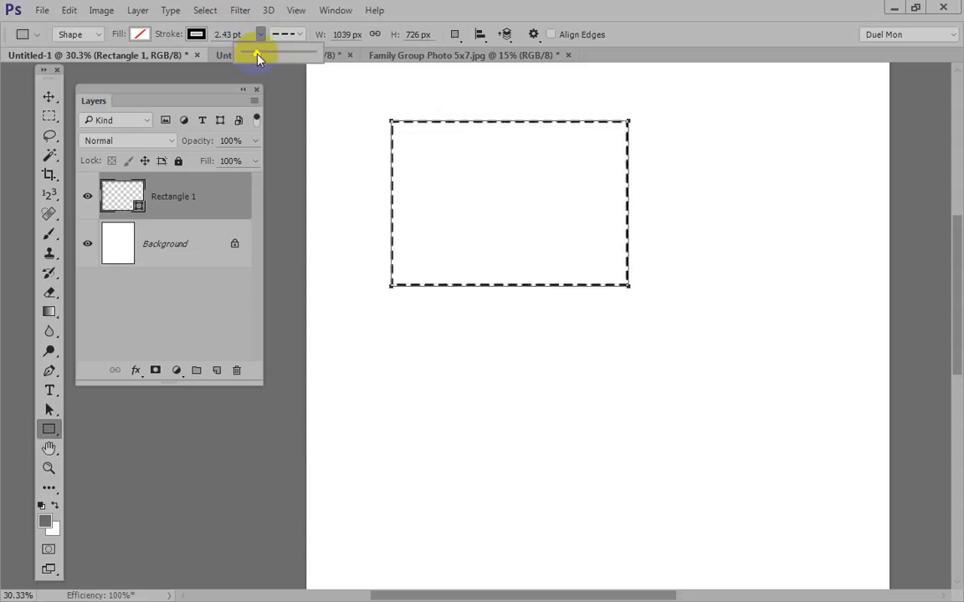
left_click(197, 34)
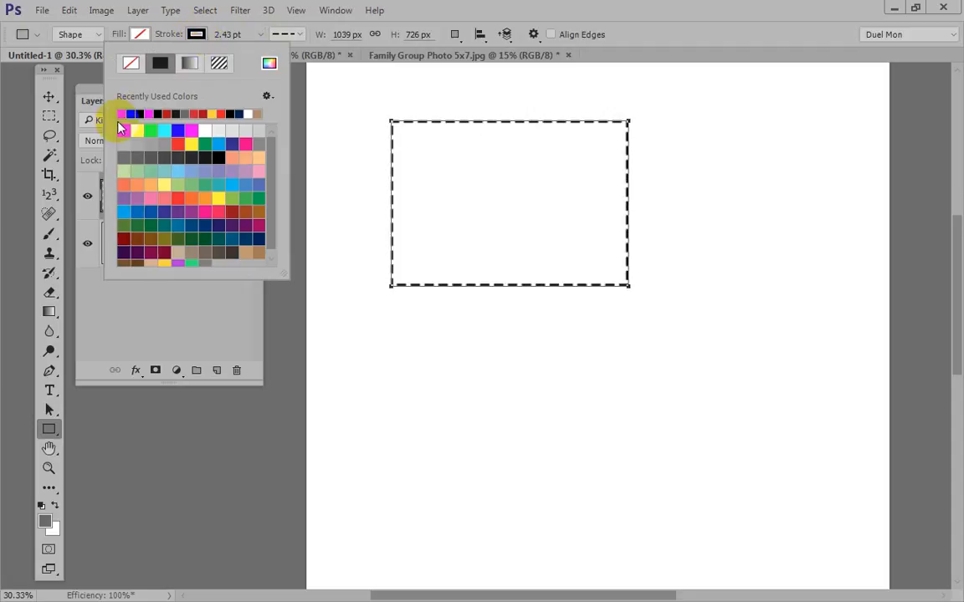
left_click(150, 113)
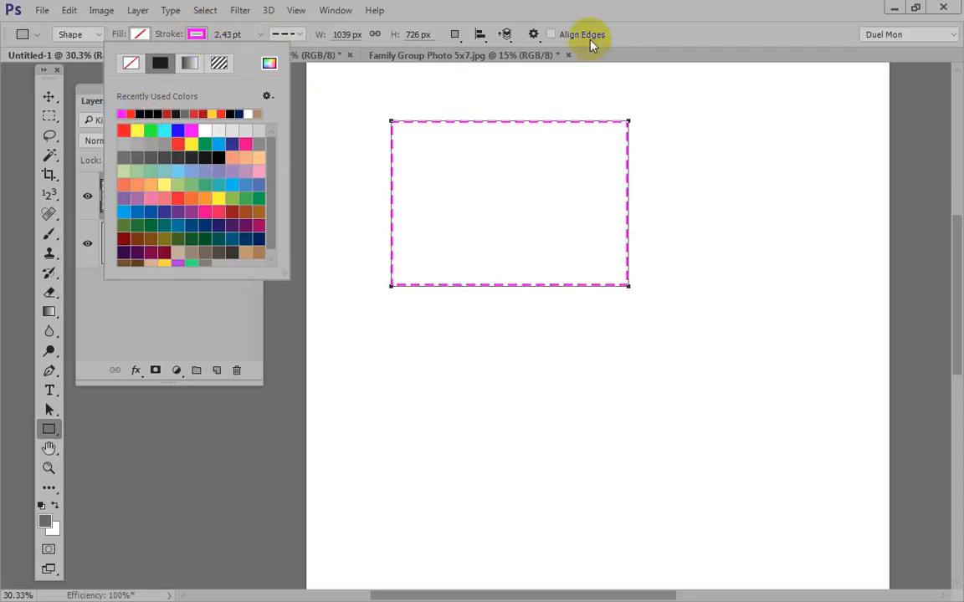
left_click(665, 31)
- Draw a second rectangle below the first one and free-transform it to about 798 by 793 px, aligned with the first one's left edge
mouse_move(584, 346)
left_mouse_down()
mouse_move(618, 394)
mouse_move(770, 427)
mouse_move(755, 450)
mouse_move(761, 422)
mouse_move(754, 425)
left_mouse_up()
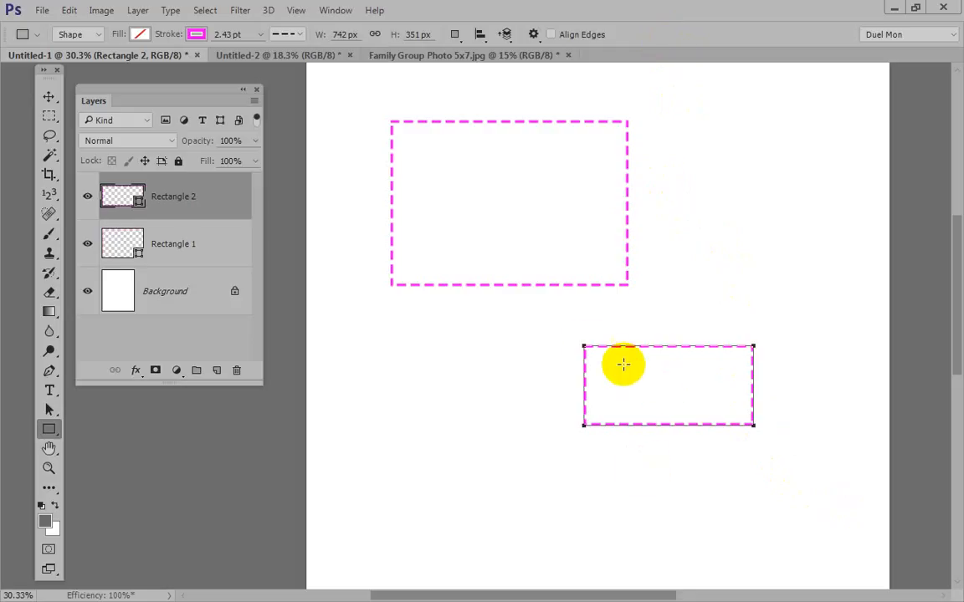
left_click(67, 11)
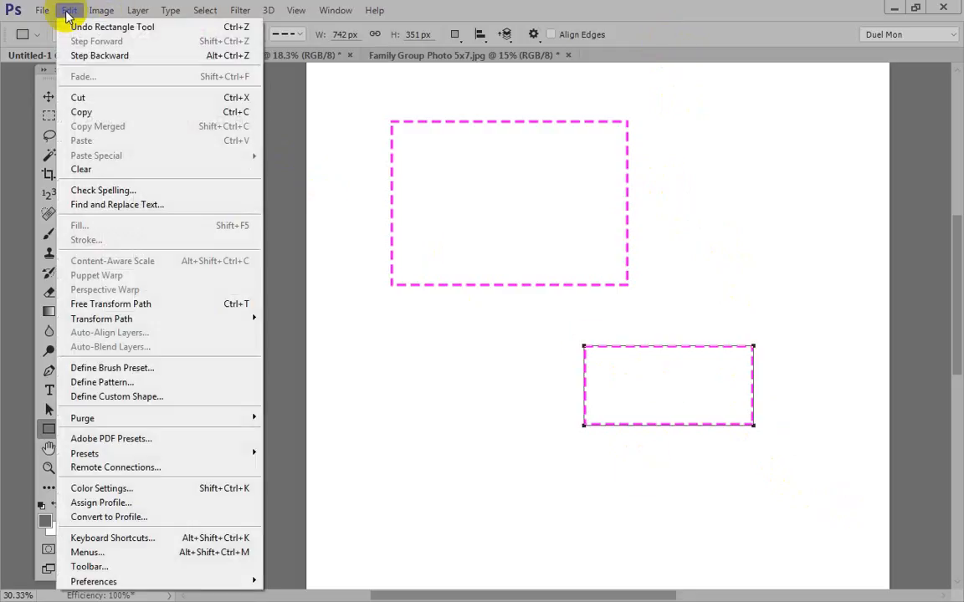
left_click(151, 306)
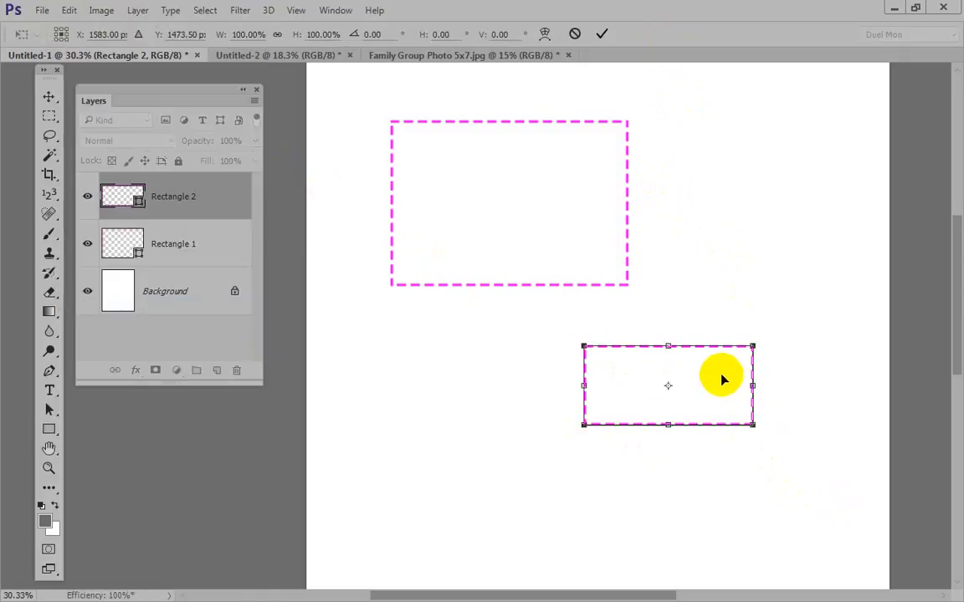
left_click_drag(723, 380, 533, 373)
left_click_drag(559, 418, 572, 519)
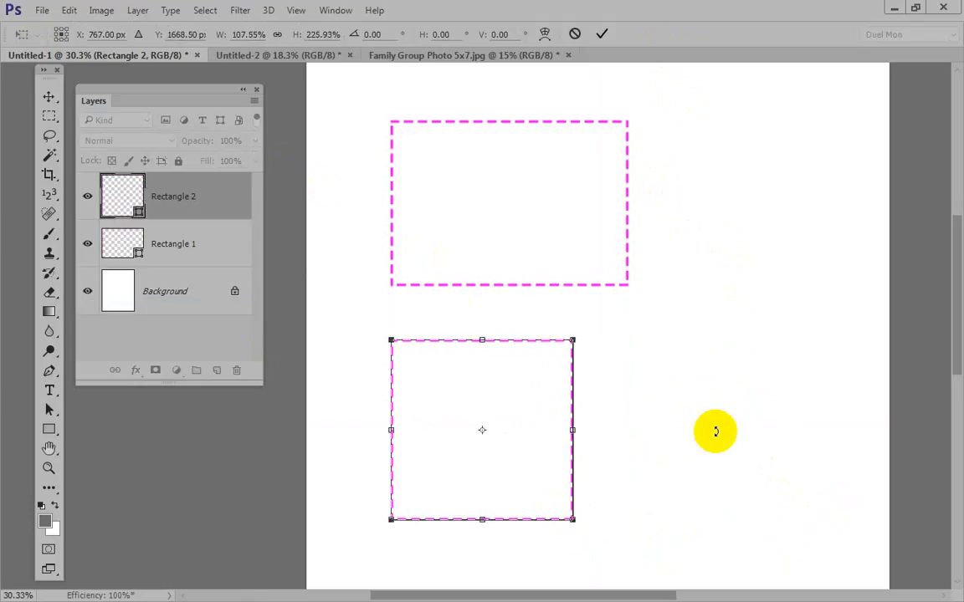
left_click(602, 34)
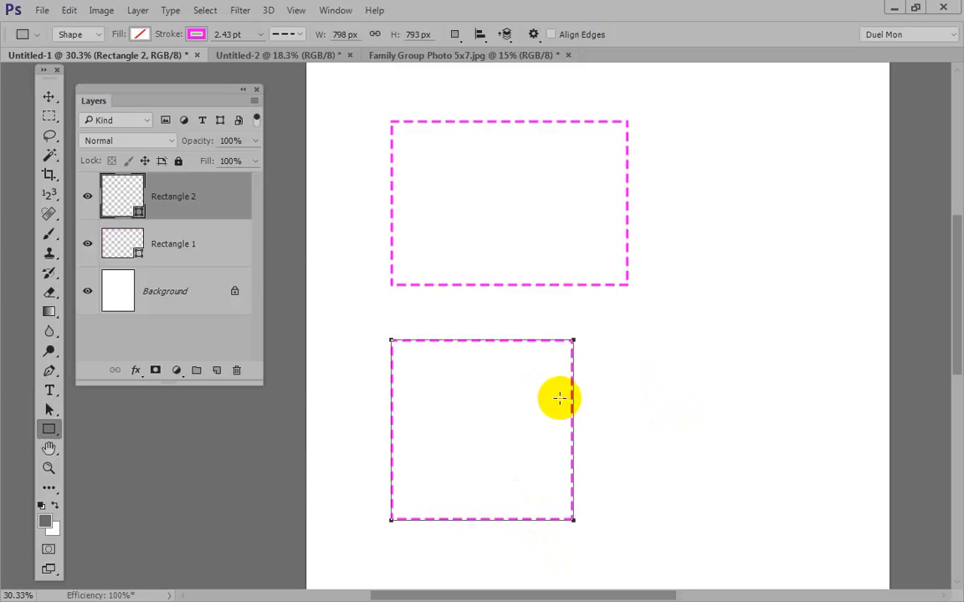
- Move the second rectangle to the right, into the lower right part of the page
key("v")
left_click_drag(558, 428, 684, 421)
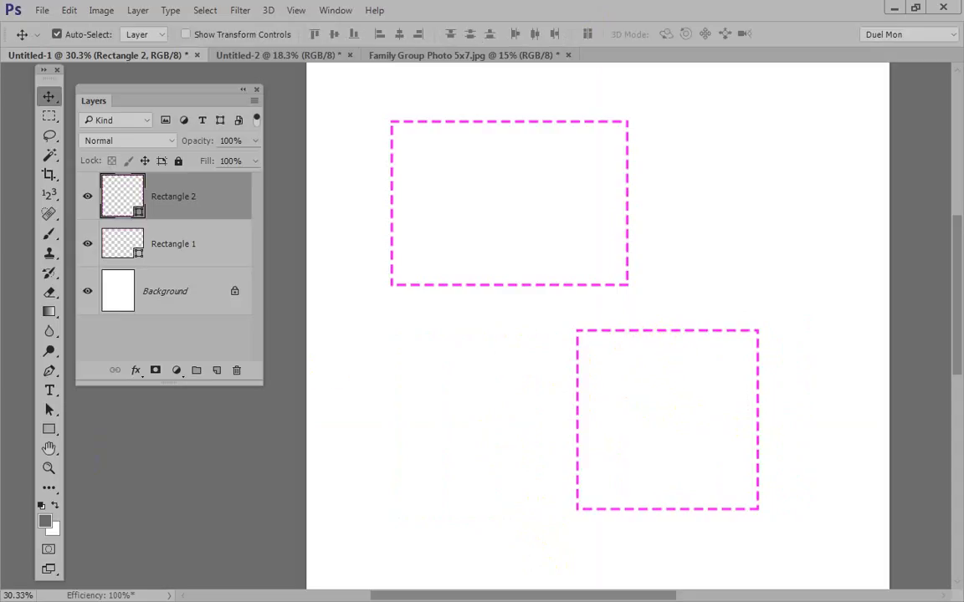
- Give the second rectangle's dashed stroke round caps and set its stroke width to 7.67 pt
key("u")
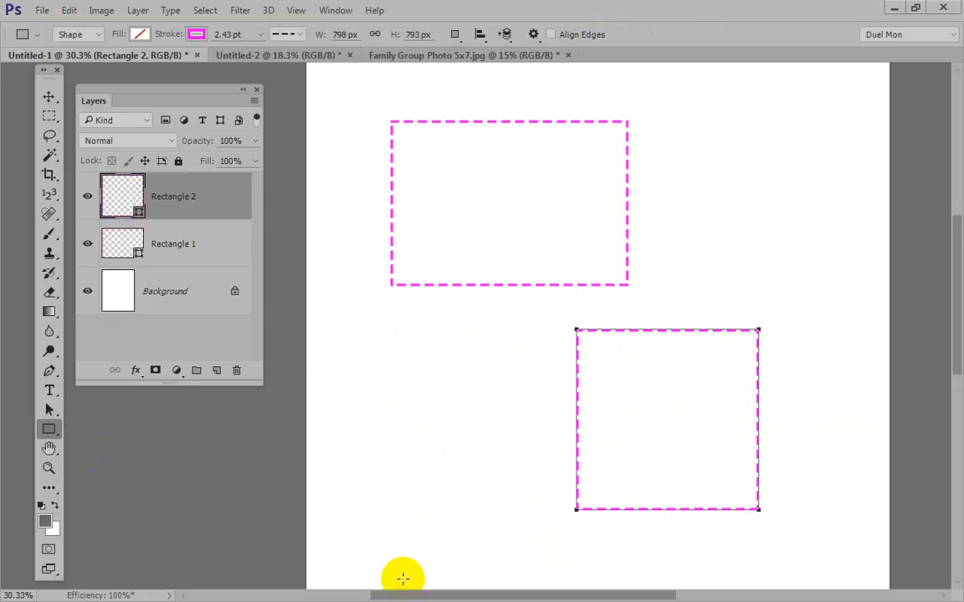
left_click(289, 34)
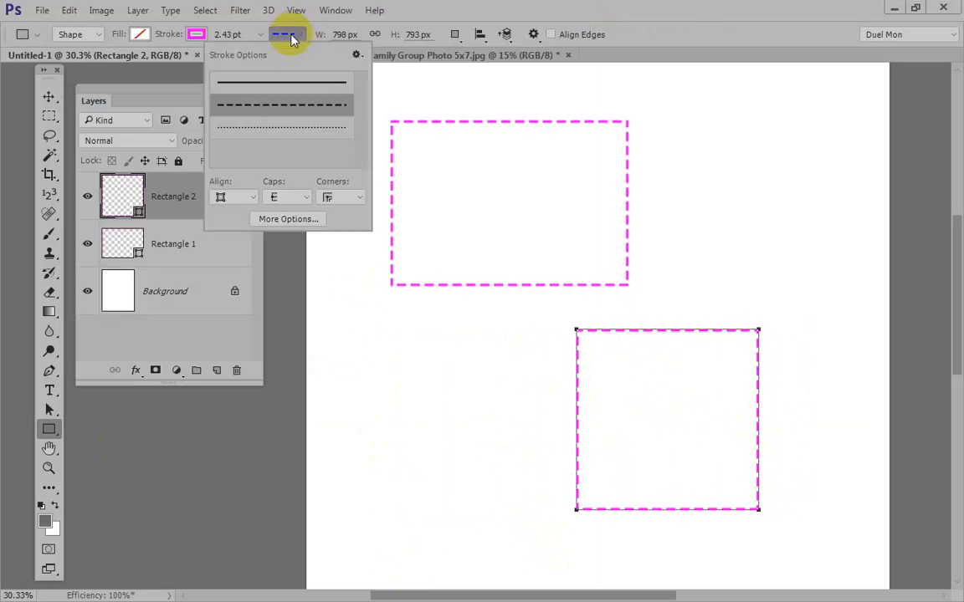
left_click(285, 198)
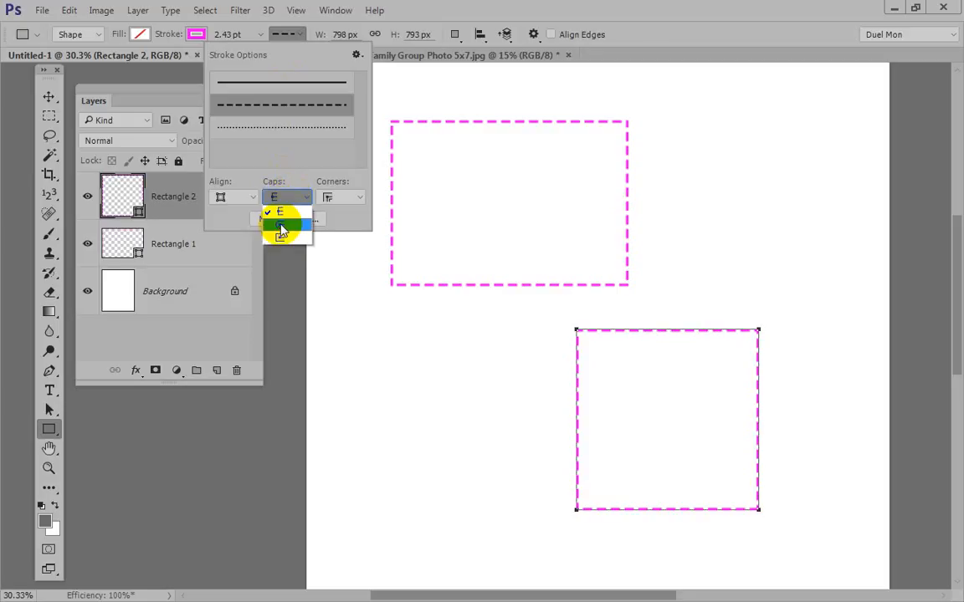
left_click(282, 226)
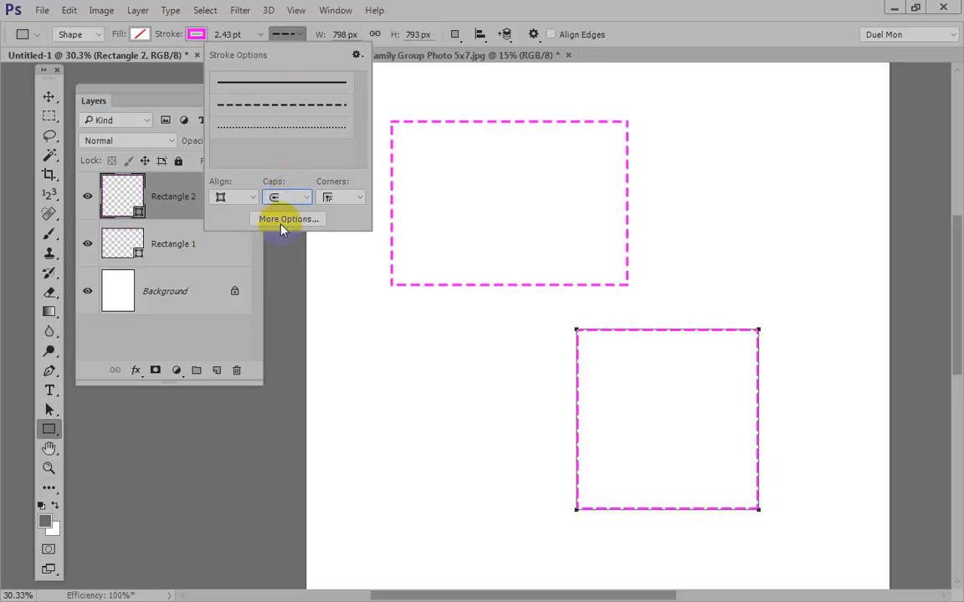
left_click(283, 38)
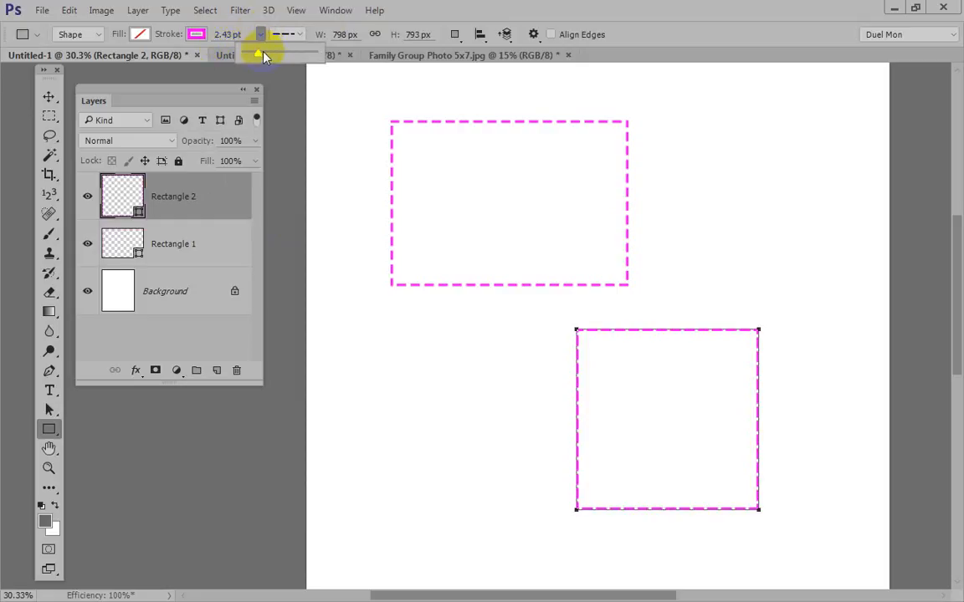
left_click(260, 34)
left_click_drag(262, 47, 265, 56)
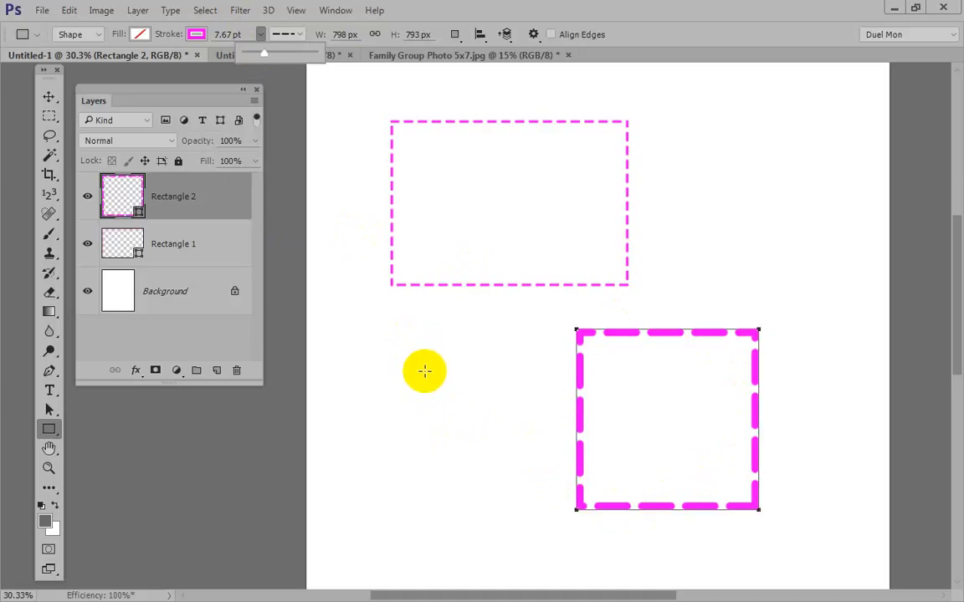
- Switch to the Untitled-2 document and move the 12345 text slightly up and to the left
left_click(220, 57)
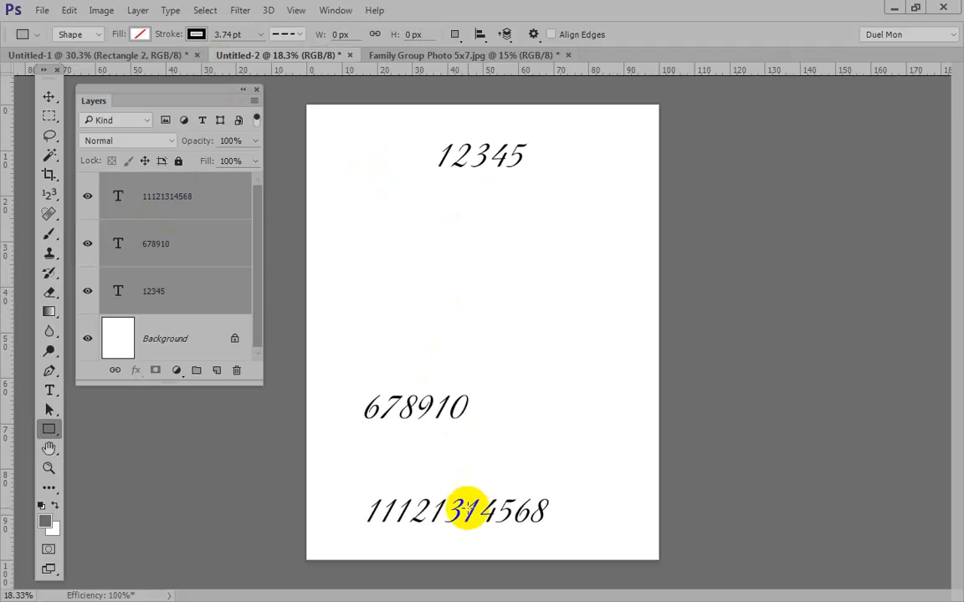
left_click(185, 196)
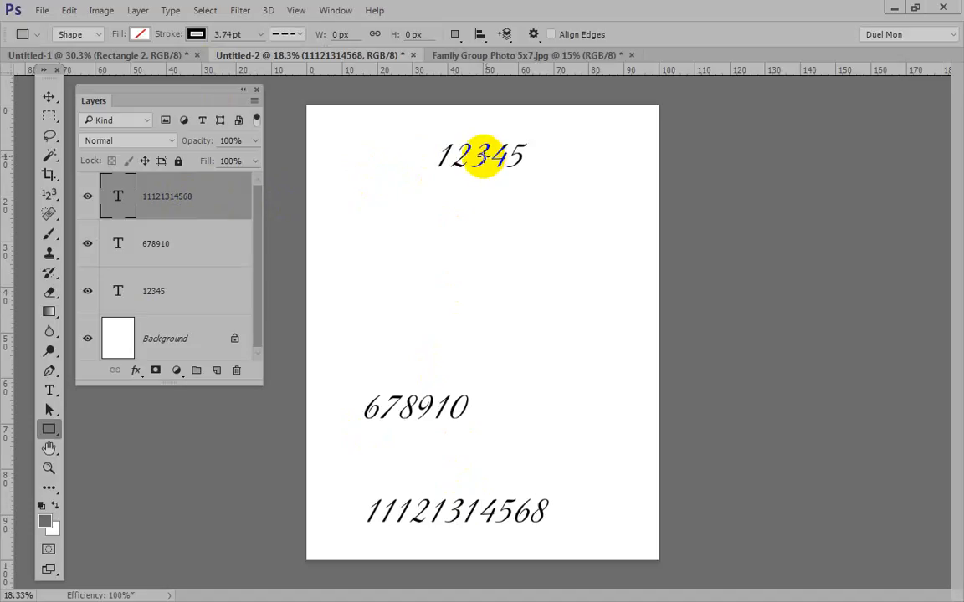
key("v")
left_click_drag(494, 161, 471, 153)
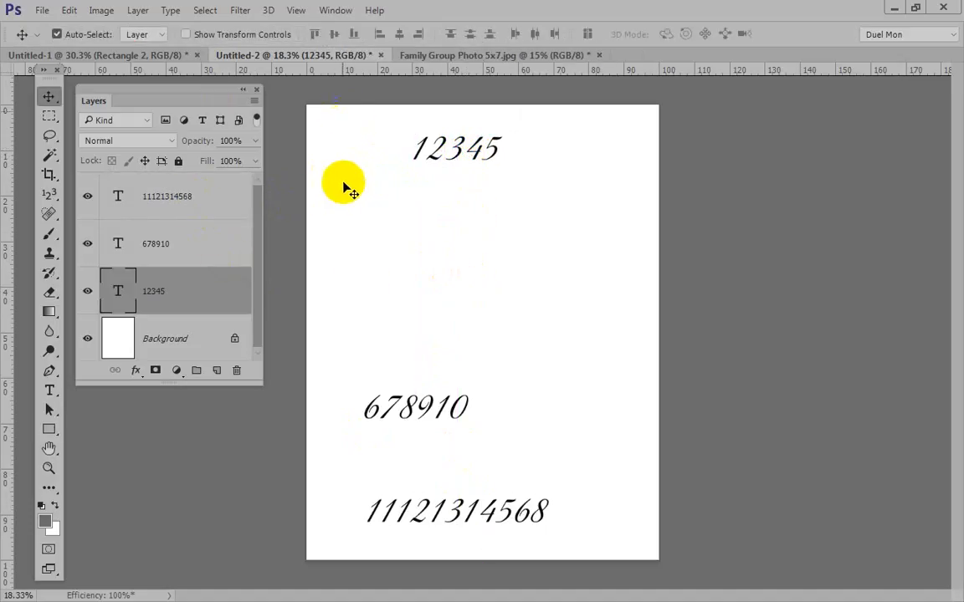
- Align the three text layers by their horizontal centers after trying left and right edges, and distribute their vertical centers
left_click(173, 199, "shift")
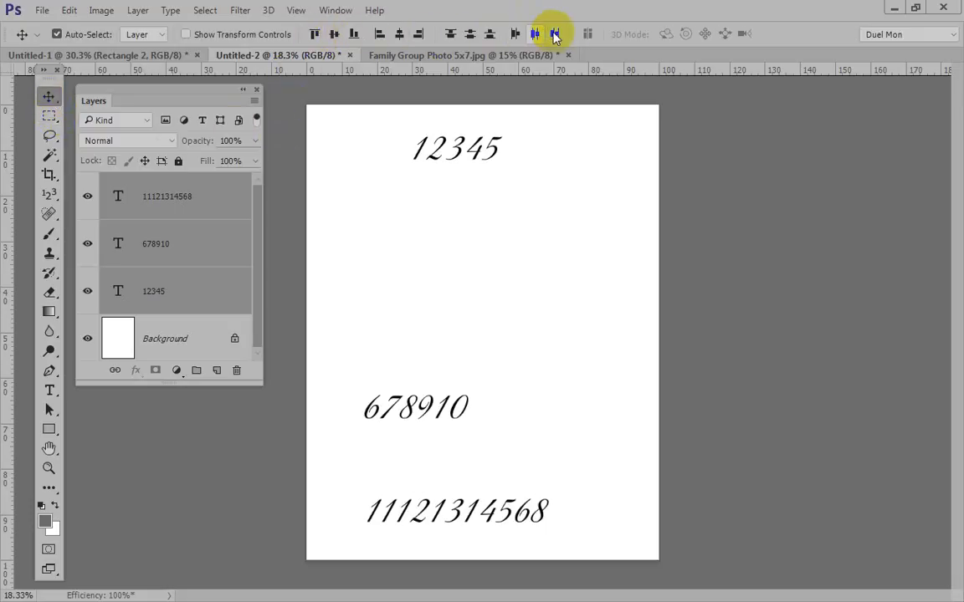
left_click(379, 35)
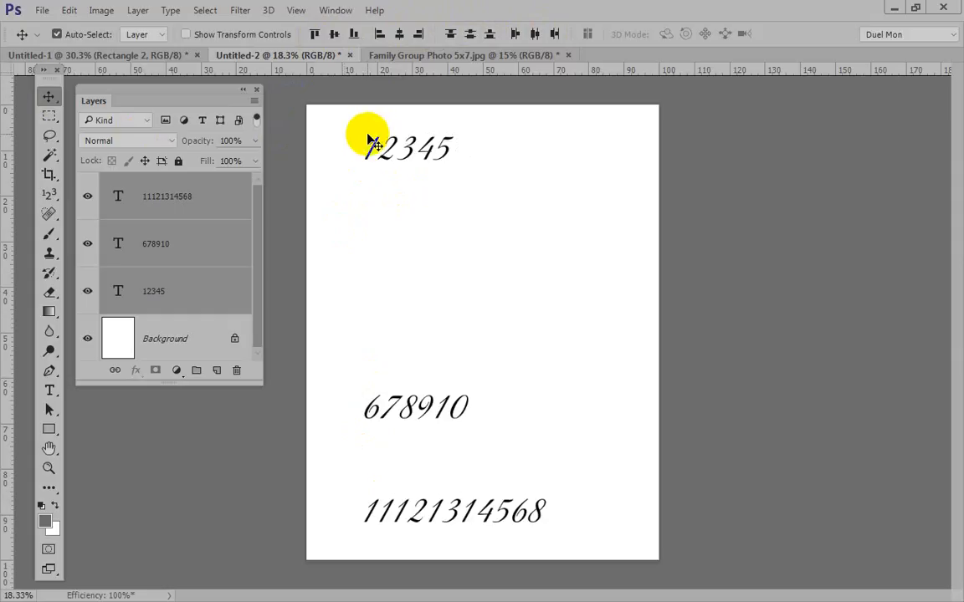
left_click(421, 32)
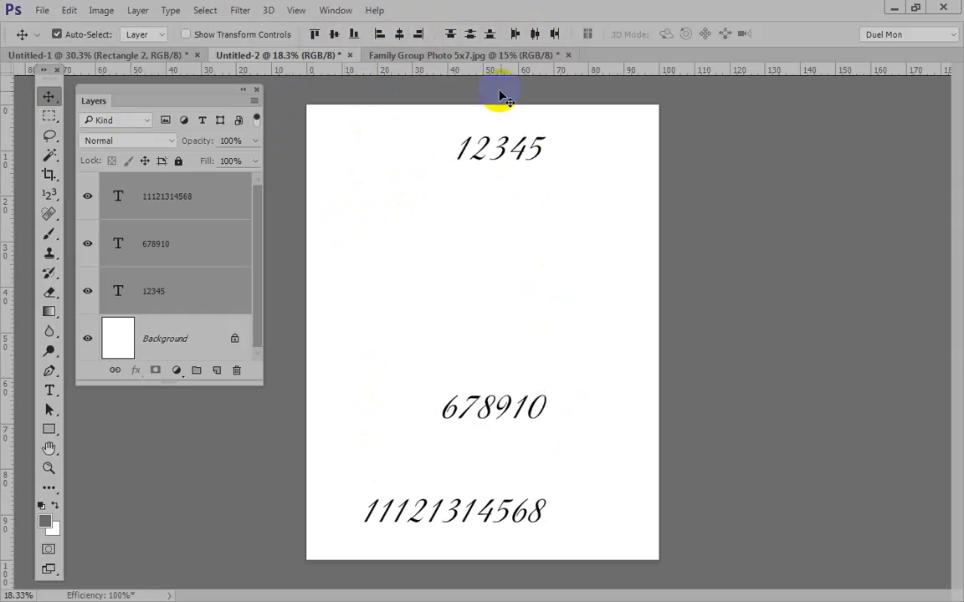
left_click(400, 34)
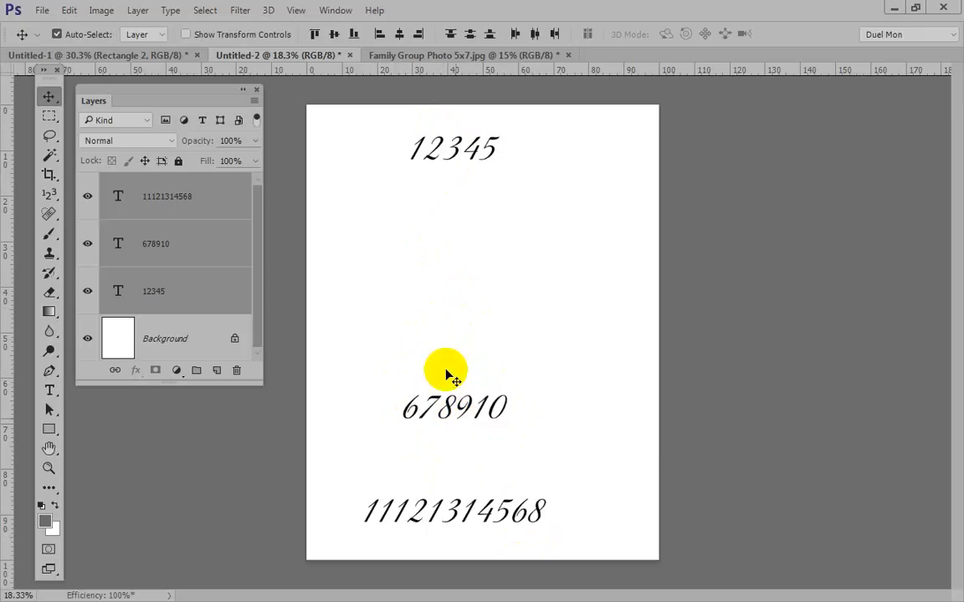
left_click(470, 35)
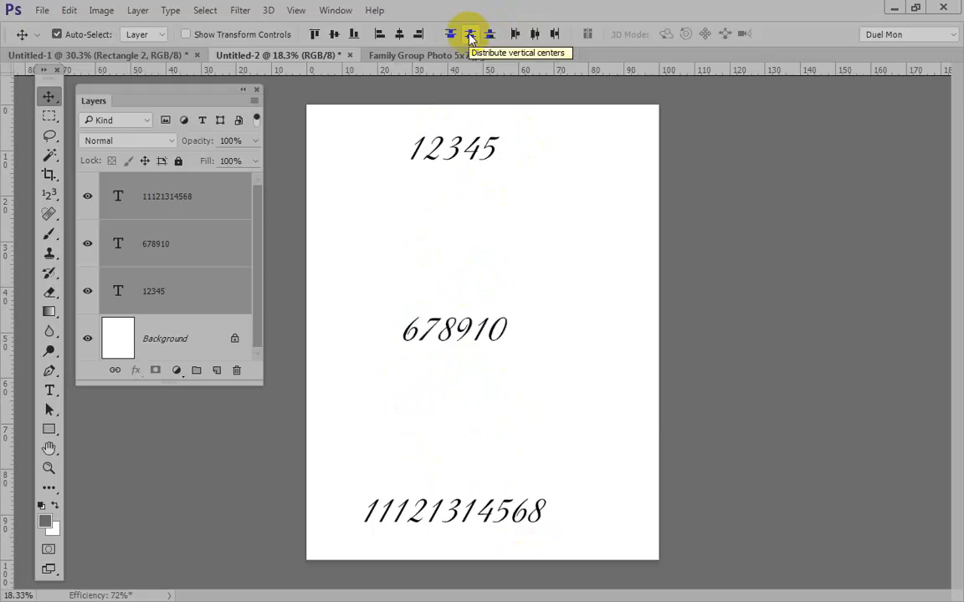
left_click(179, 246)
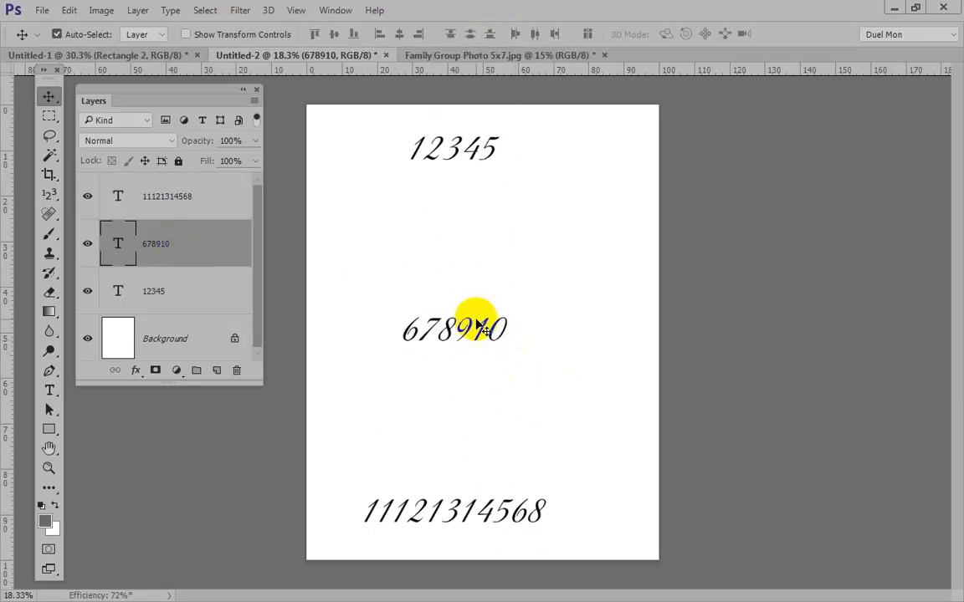
key("t")
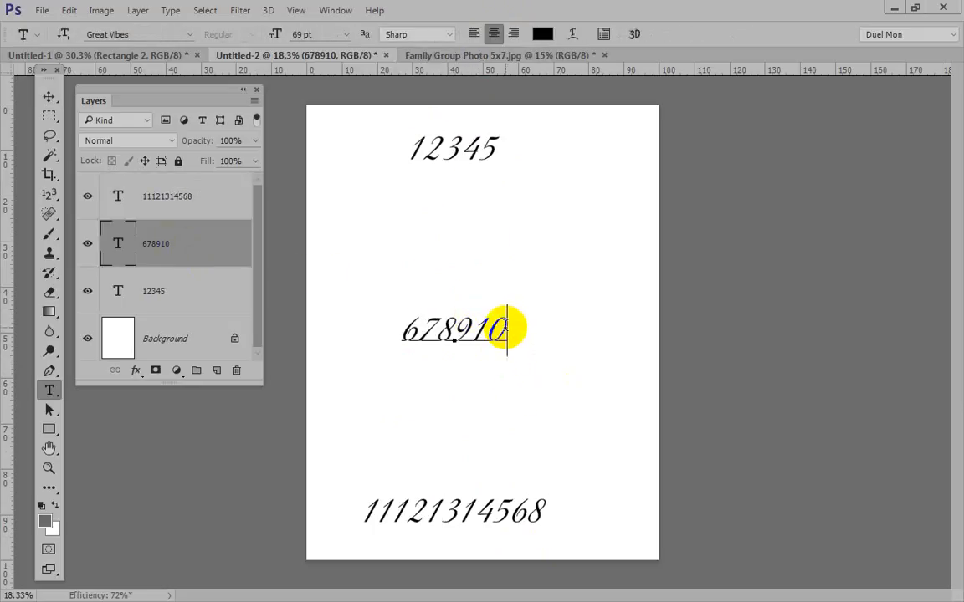
left_click(507, 331)
type("jkjasfasjdfkajls")
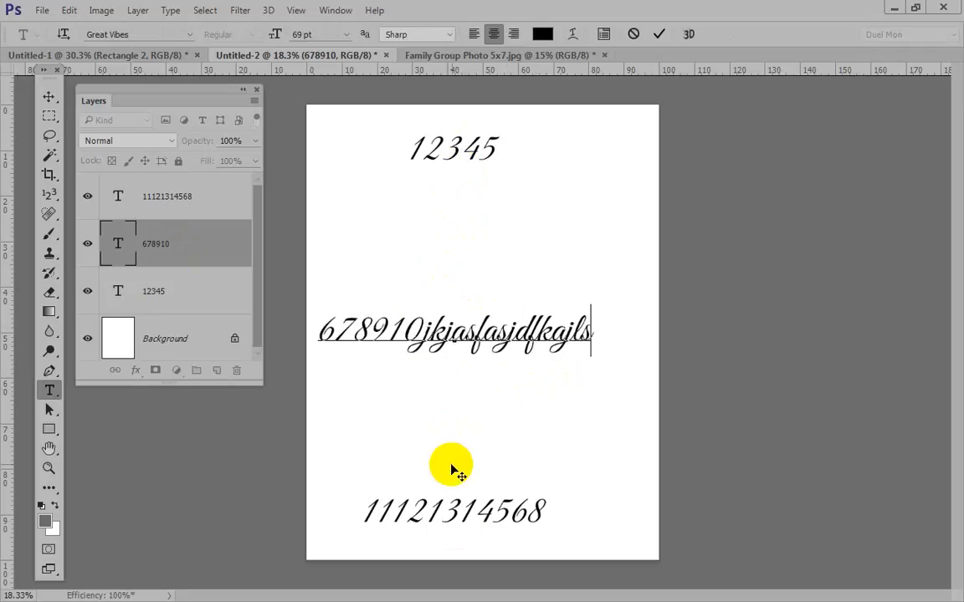
left_click(191, 195)
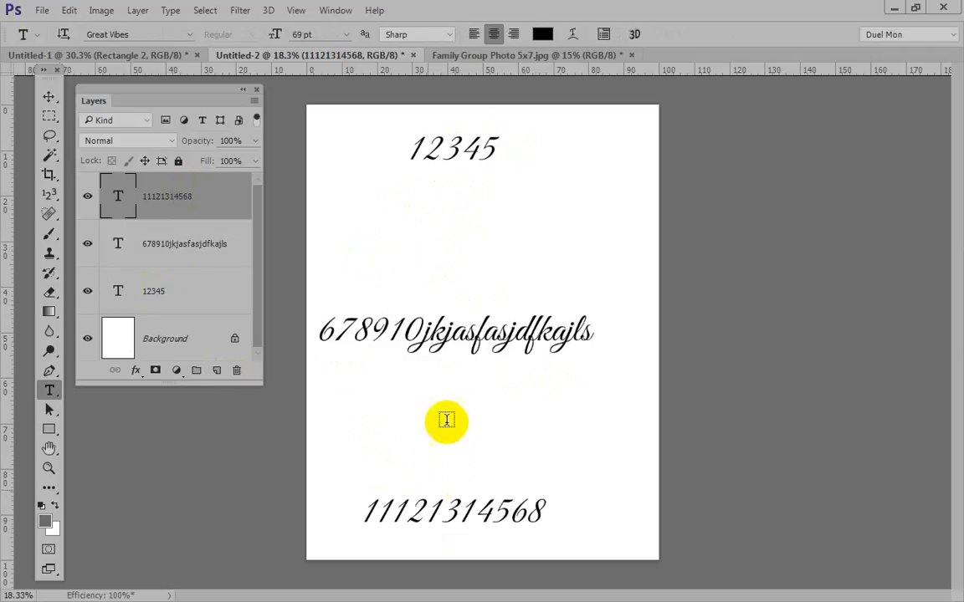
- Select the three text layers together with the Background layer and align them by their horizontal centers
double_click(172, 196)
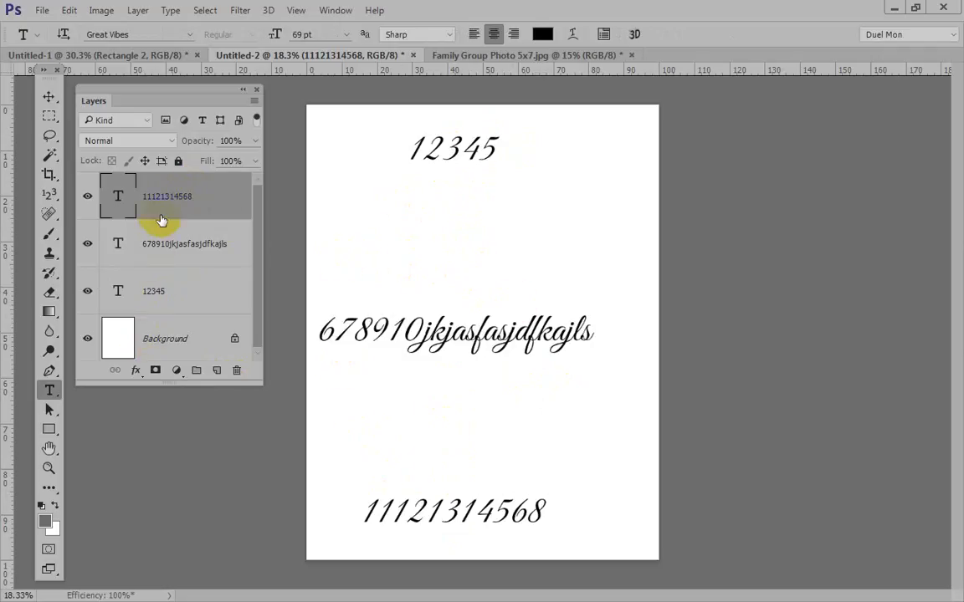
left_click(167, 342, "shift")
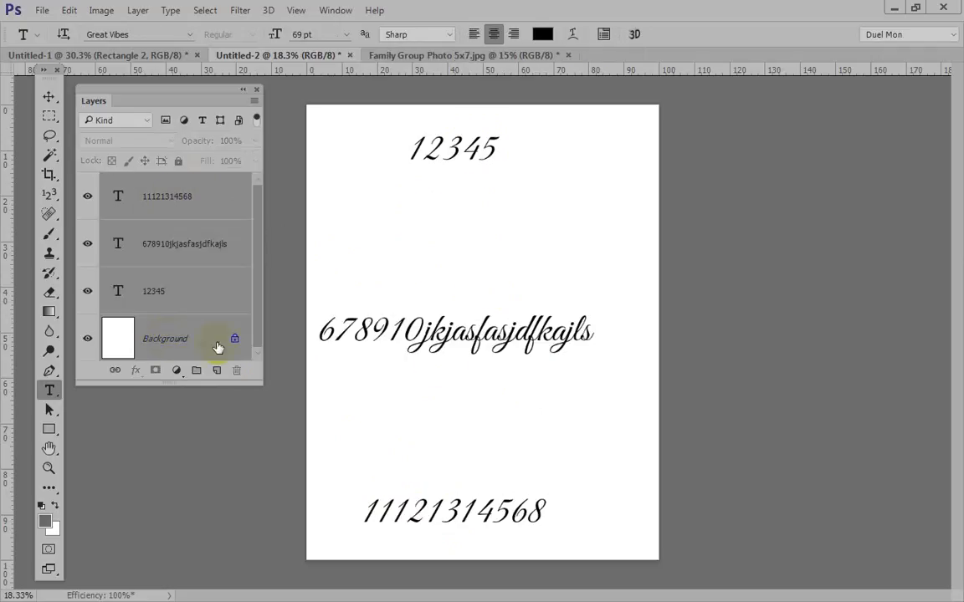
left_click(506, 153)
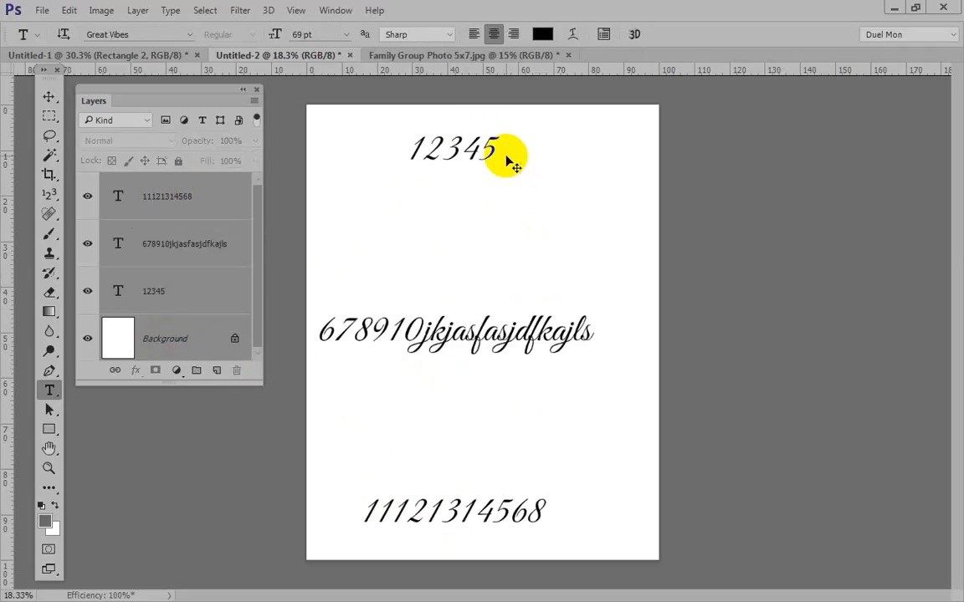
key("v")
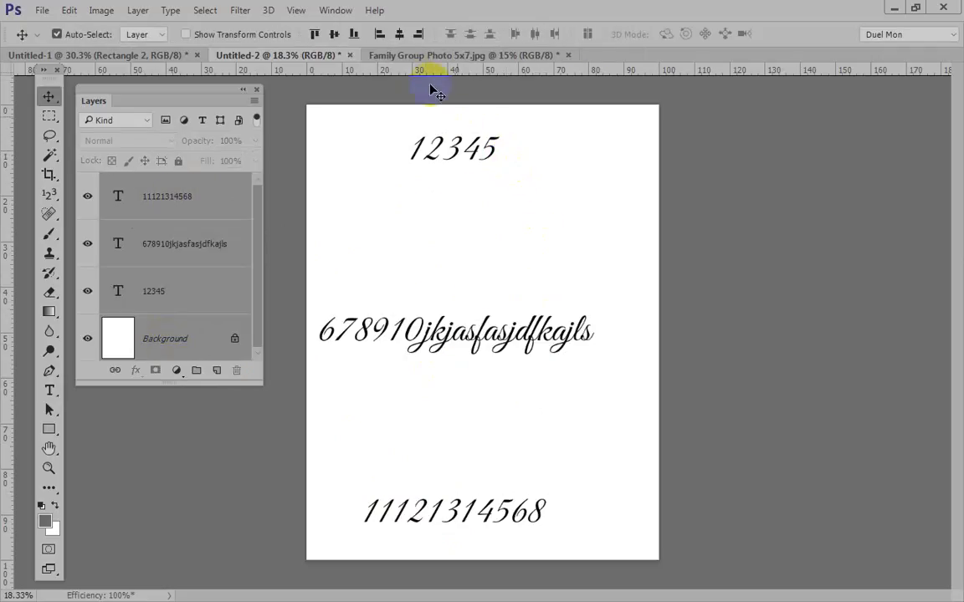
left_click(401, 35)
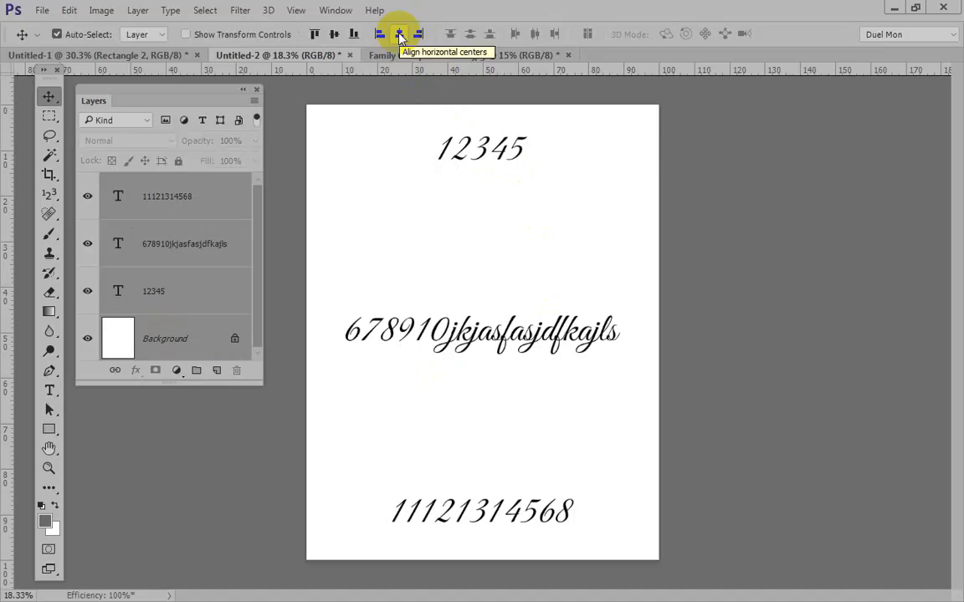
- Move the 12345 text into line with the middle text's left edge, then its right edge, and return it to the horizontal center
left_click(172, 300)
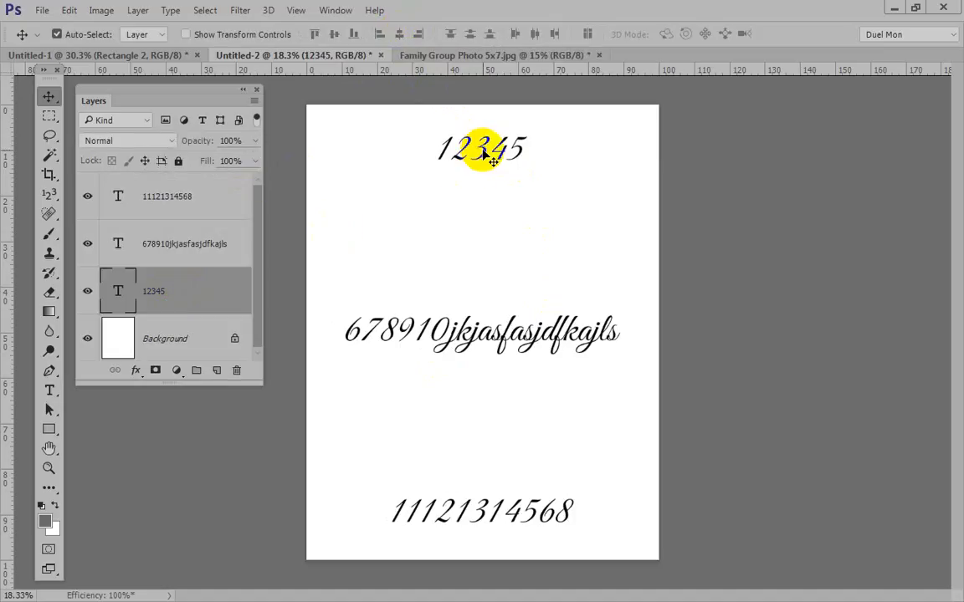
left_click_drag(485, 153, 399, 156)
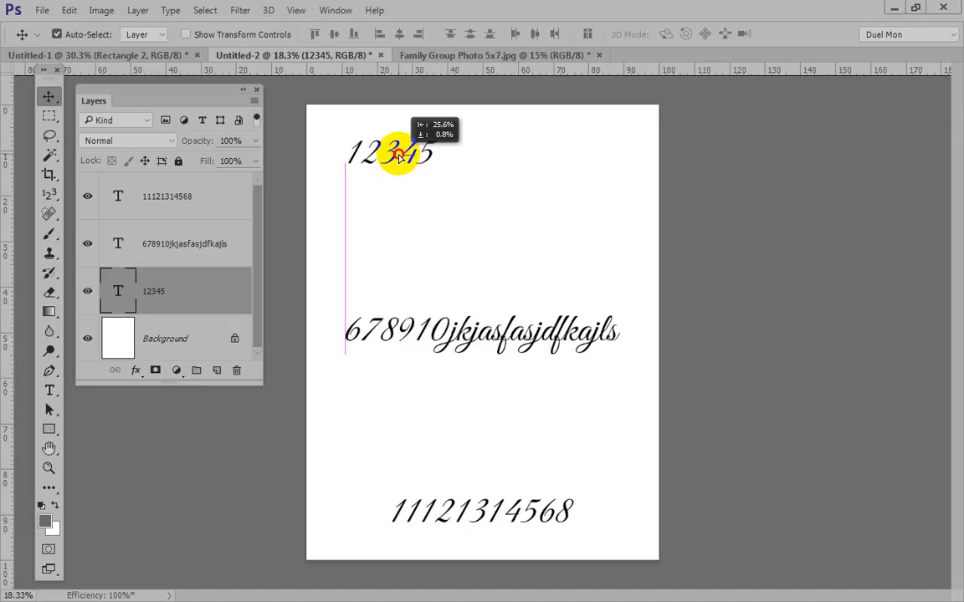
left_click_drag(399, 156, 585, 156)
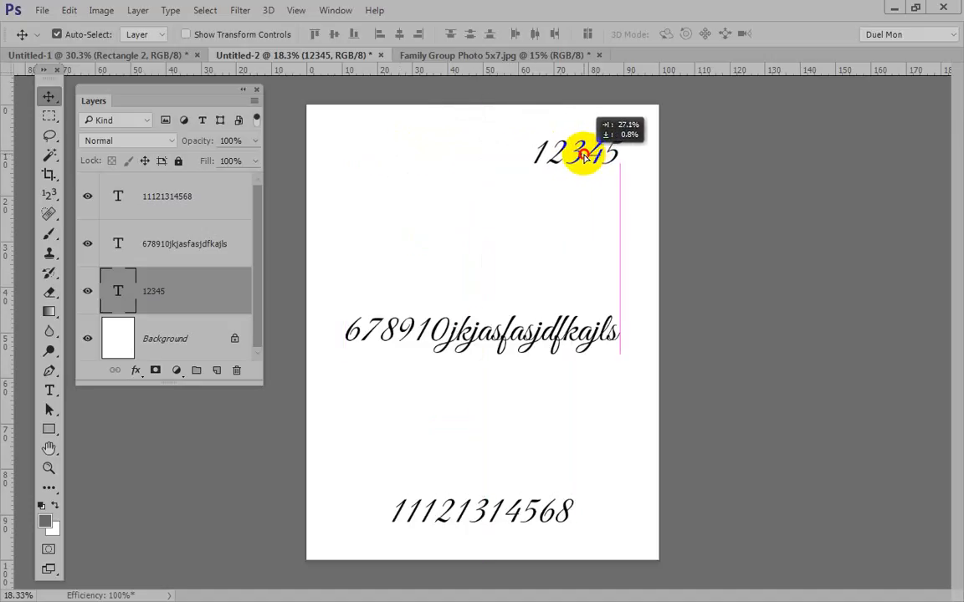
left_click_drag(584, 156, 488, 154)
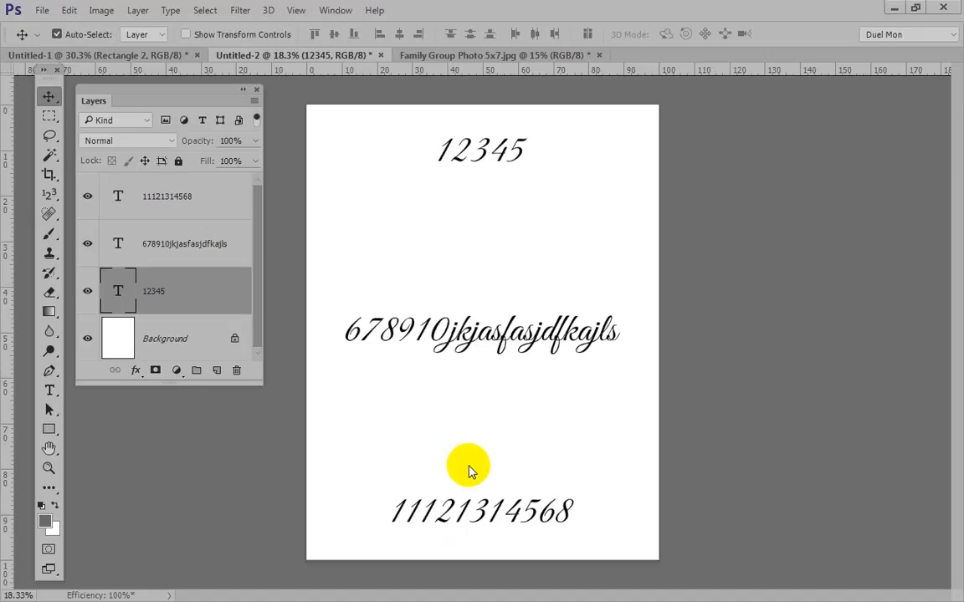
- Switch to the Family Group Photo 5x7.jpg document, hide the layer list, enlarge the group and activate the Count Tool
left_click(471, 57)
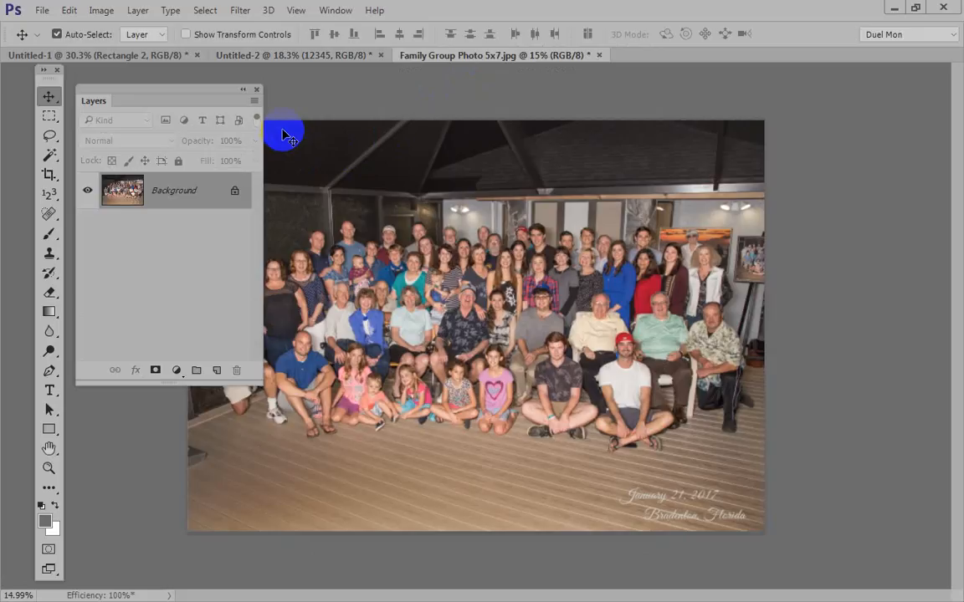
left_click(257, 90)
key("z")
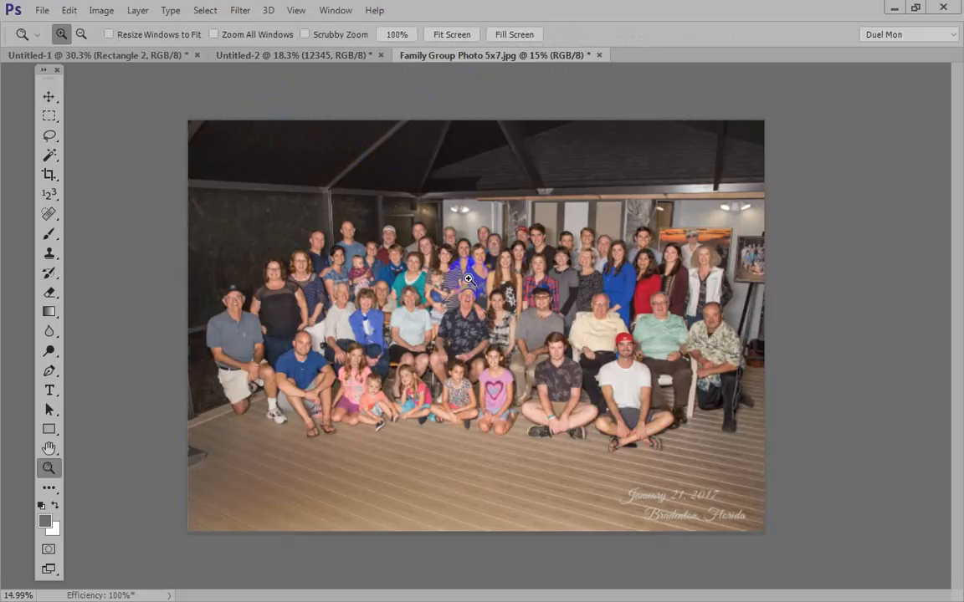
left_click_drag(467, 277, 468, 277)
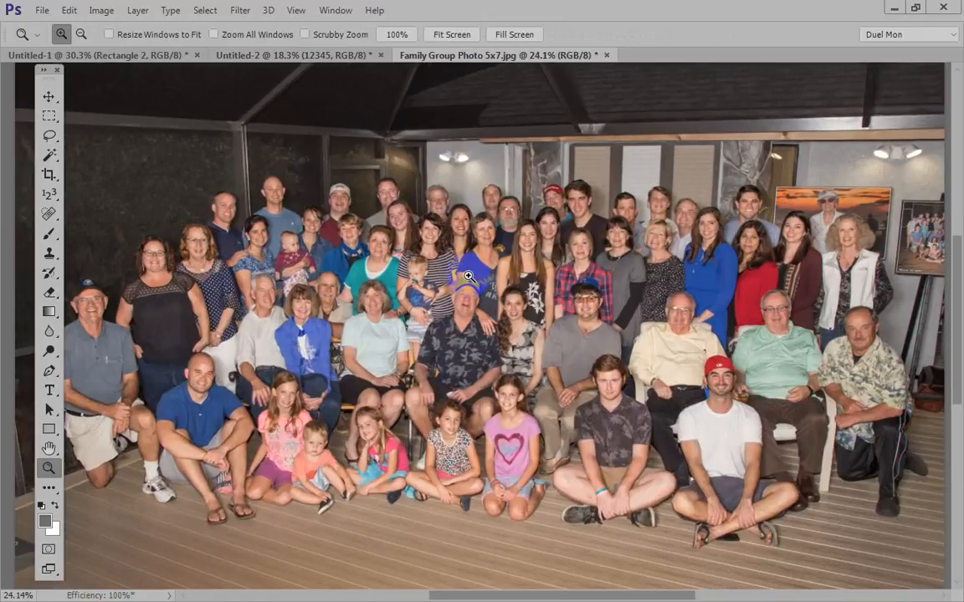
key("v")
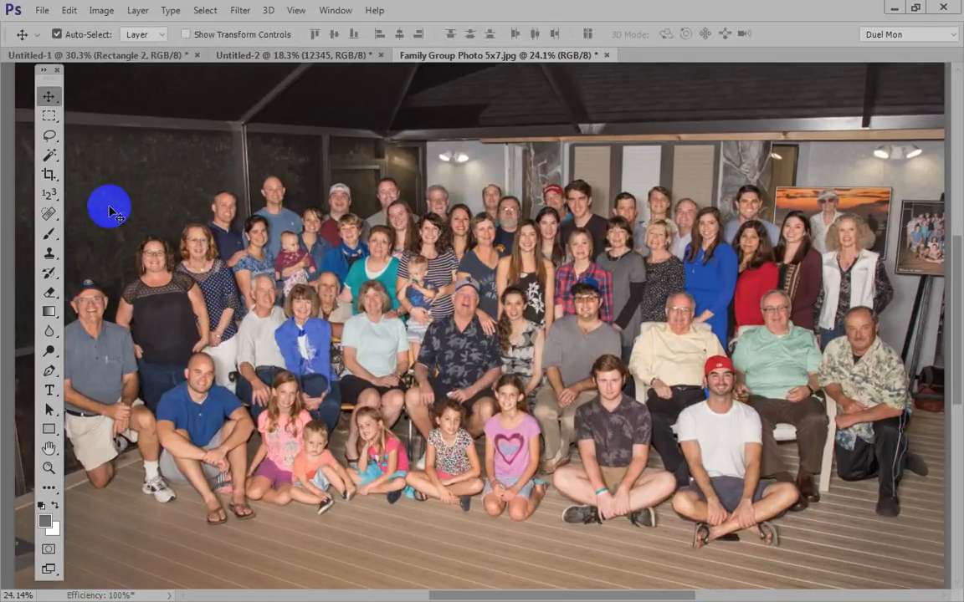
left_click(48, 194)
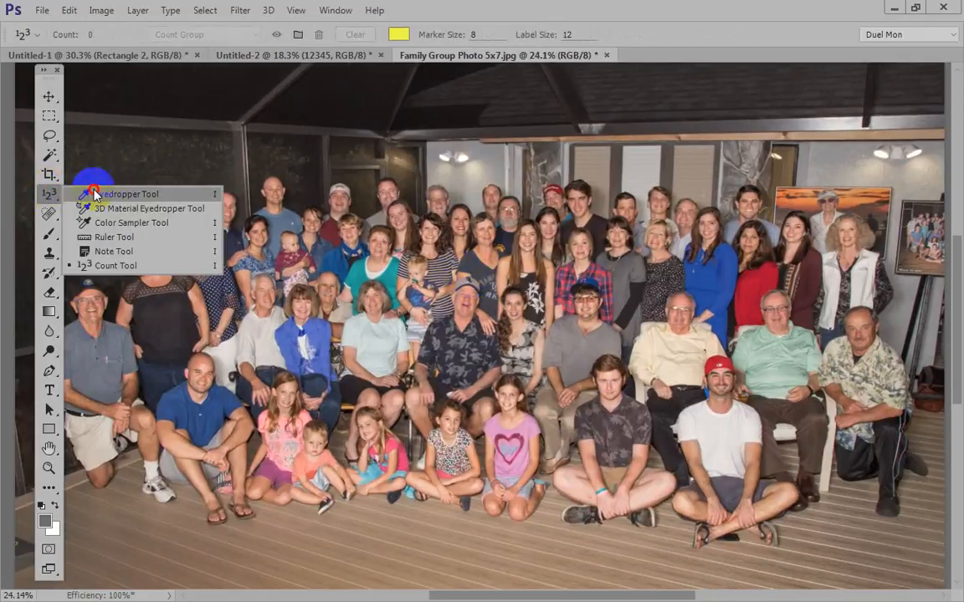
left_click(119, 266)
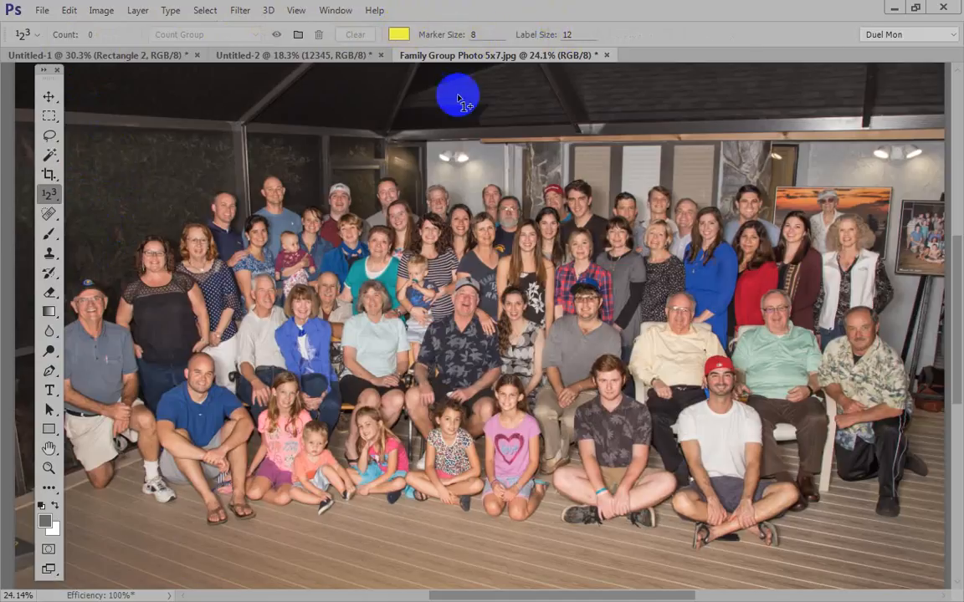
- Place numbered count markers on the people's faces, going across the standing rows from the far-left man and back along the seated rows
left_click(91, 310)
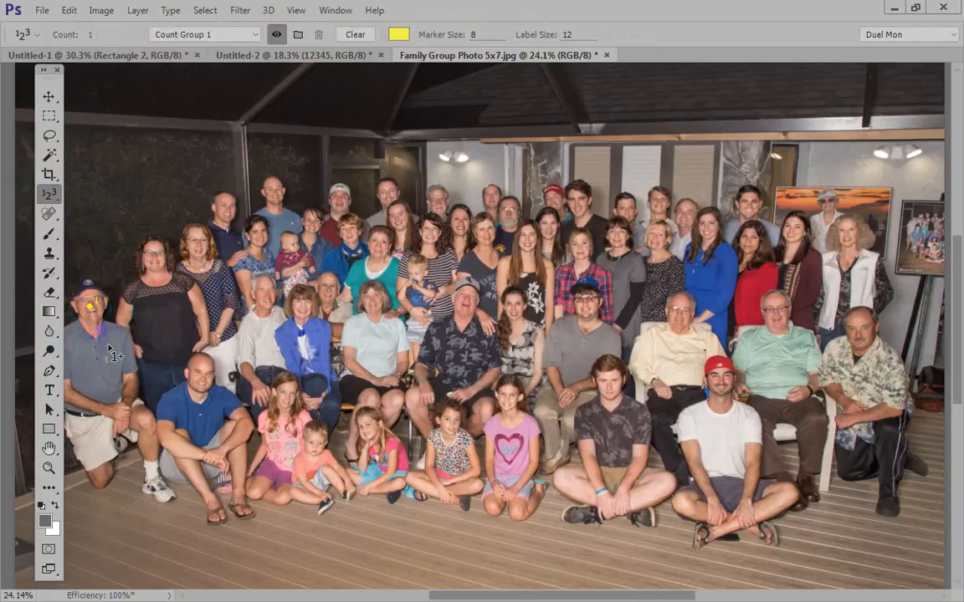
left_click(151, 254)
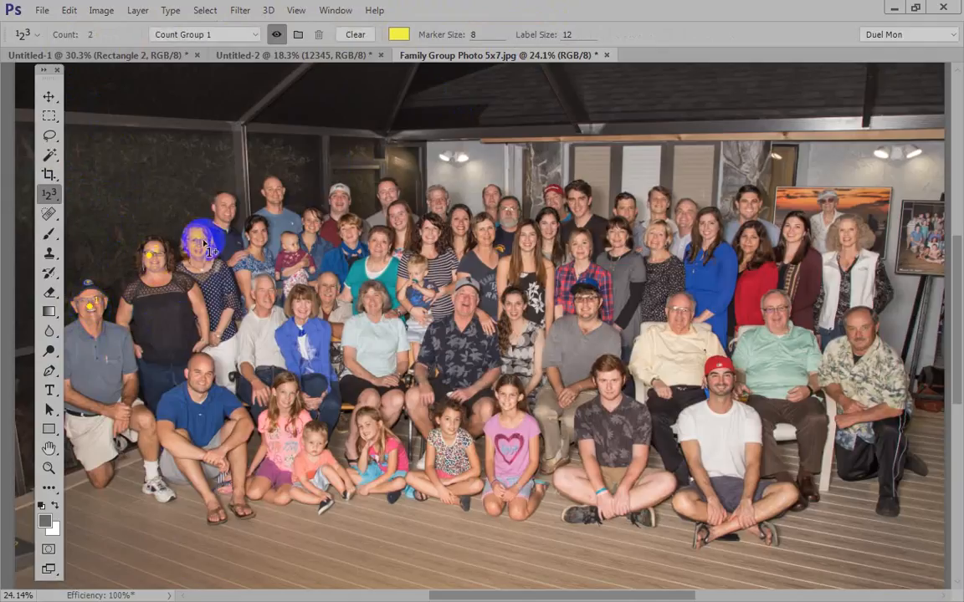
left_click(197, 244)
left_click(224, 206)
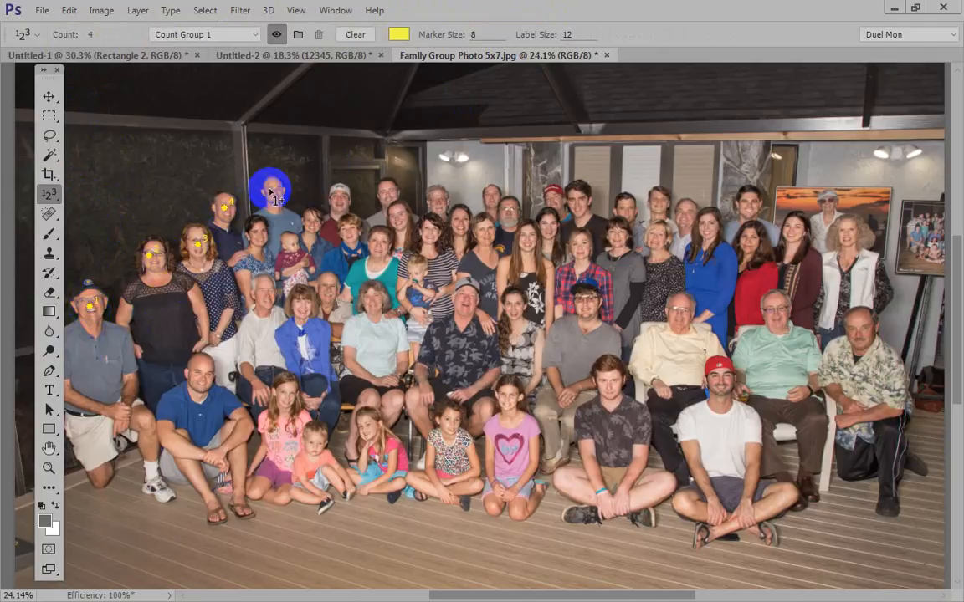
left_click(270, 187)
left_click(258, 226)
left_click(262, 291)
left_click(291, 241)
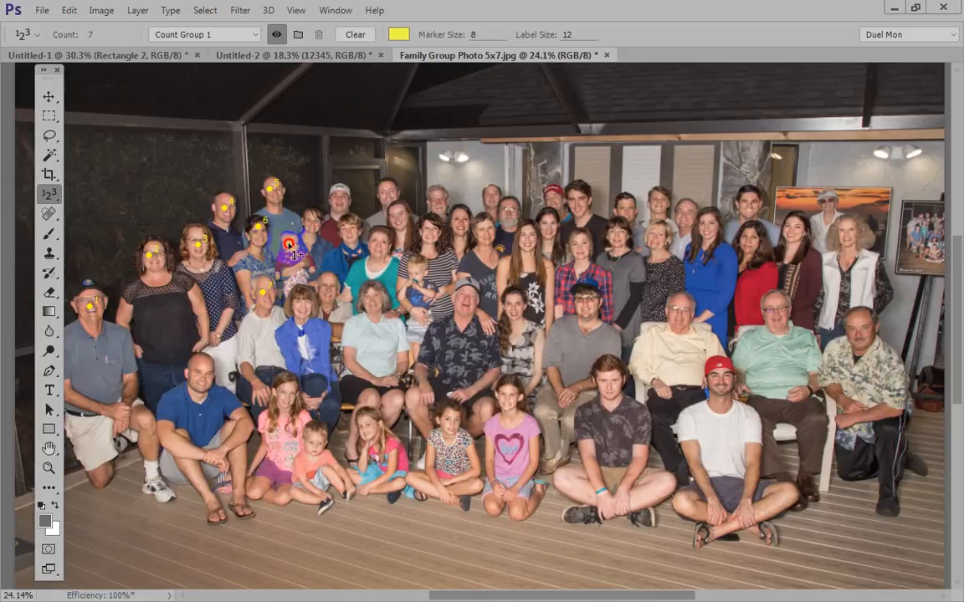
left_click(312, 220)
left_click(339, 197)
left_click(348, 233)
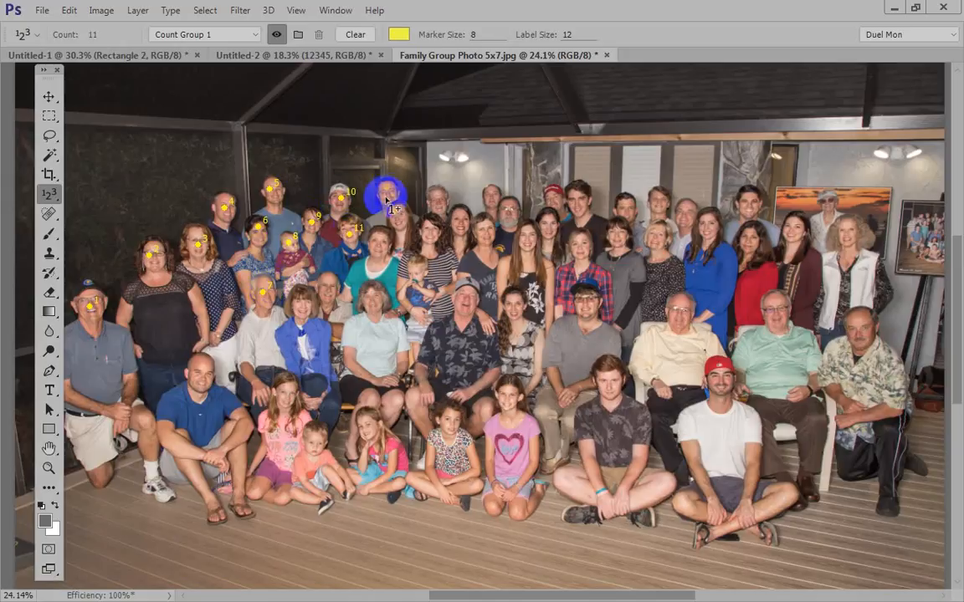
left_click(392, 193)
left_click(395, 216)
left_click(378, 246)
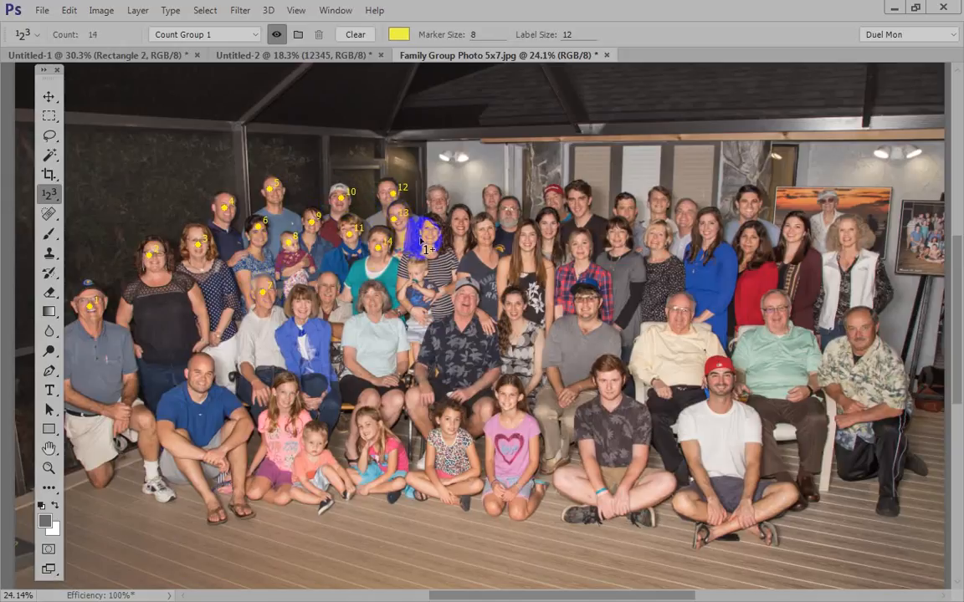
left_click(430, 224)
left_click(437, 199)
left_click(458, 217)
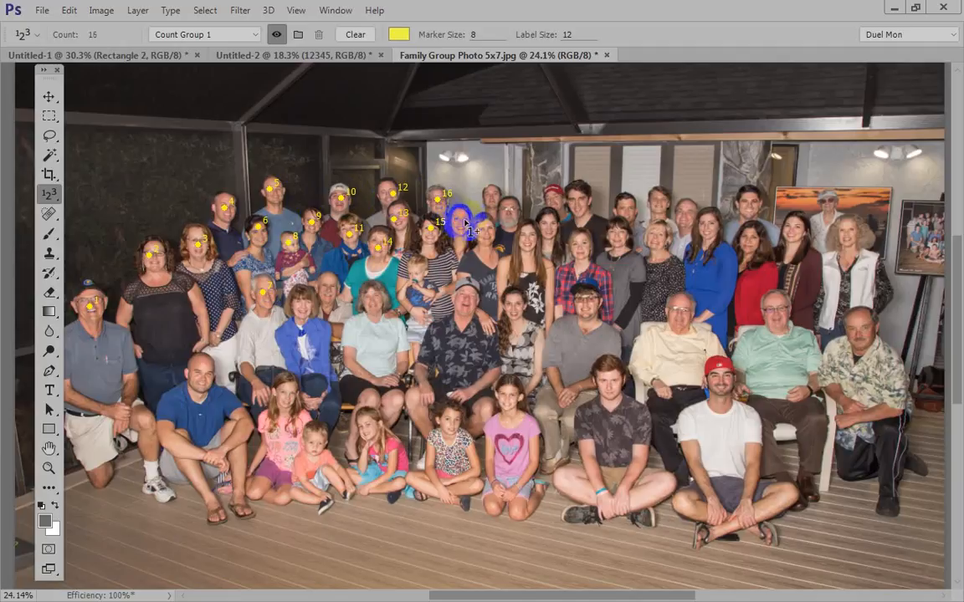
left_click(484, 232)
left_click(511, 209)
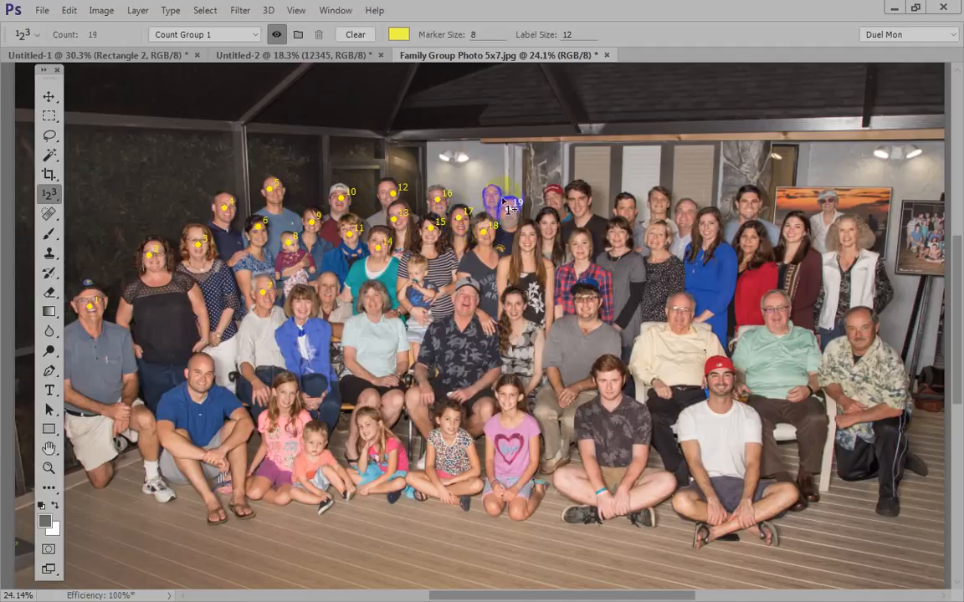
left_click(490, 195)
left_click(548, 219)
left_click(553, 195)
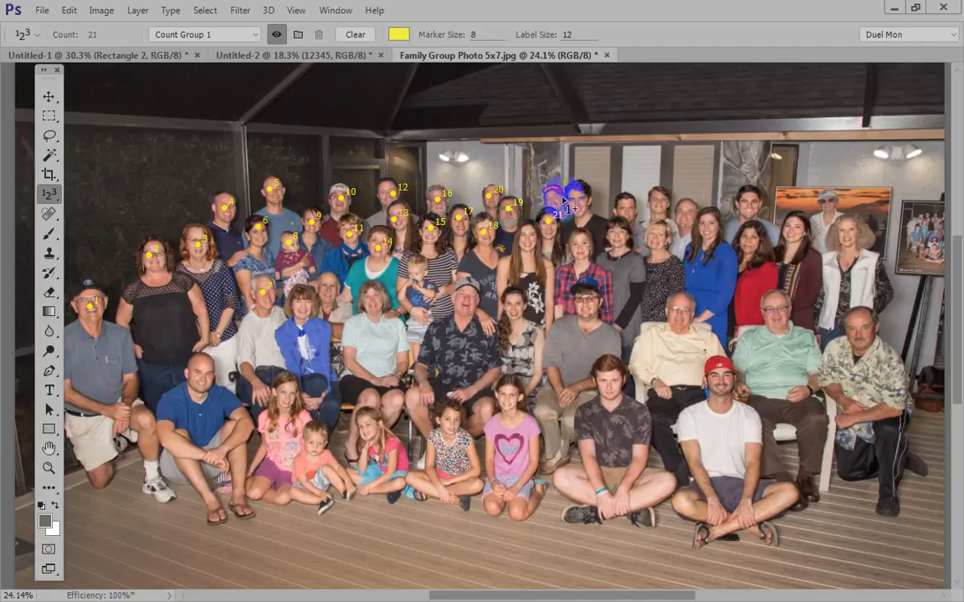
left_click(576, 201)
left_click(538, 238)
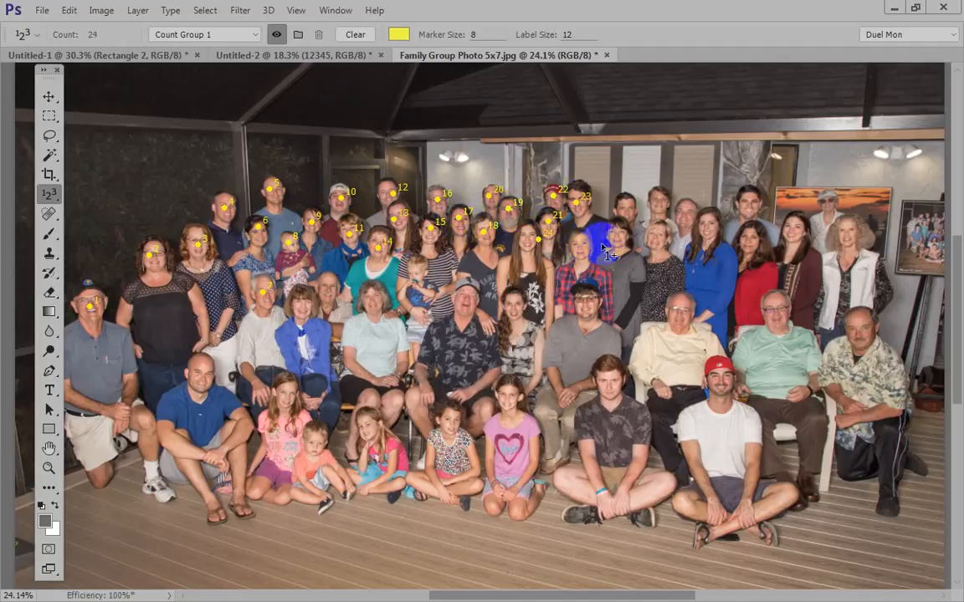
left_click(579, 244)
left_click(620, 238)
left_click(657, 211)
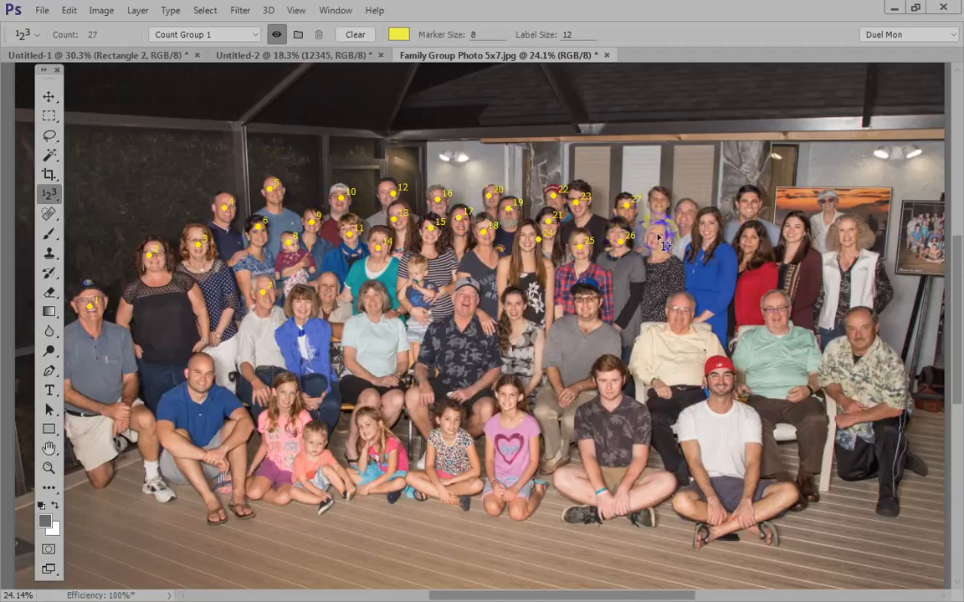
left_click(659, 235)
left_click(684, 214)
left_click(716, 224)
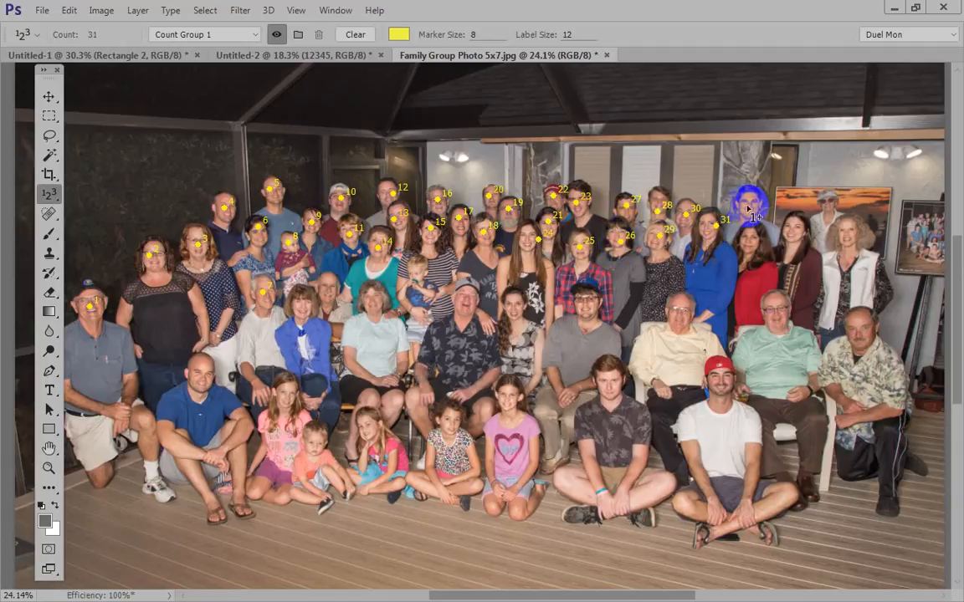
left_click(747, 207)
left_click(752, 232)
left_click(798, 235)
left_click(850, 239)
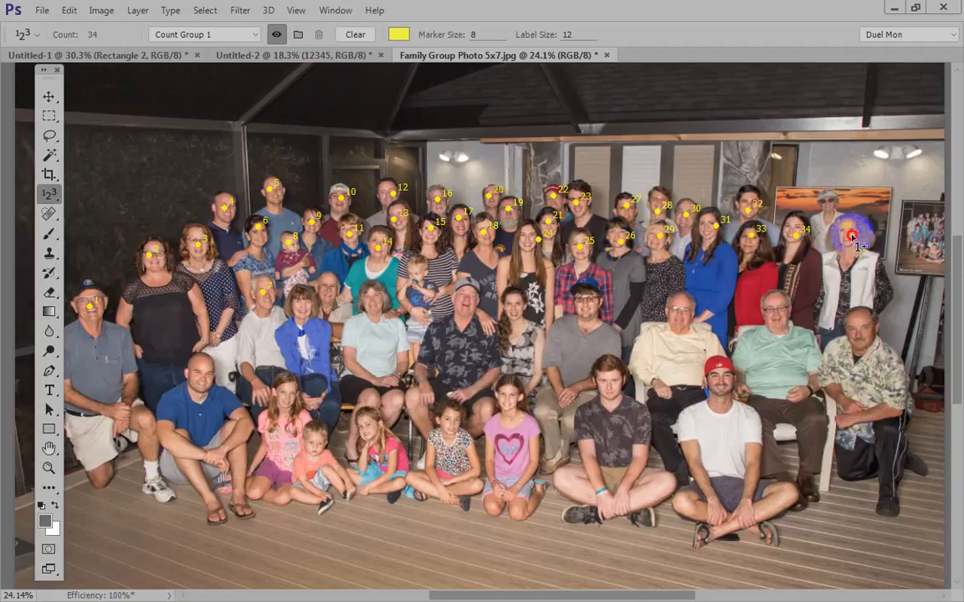
left_click(850, 335)
left_click(779, 311)
left_click(720, 382)
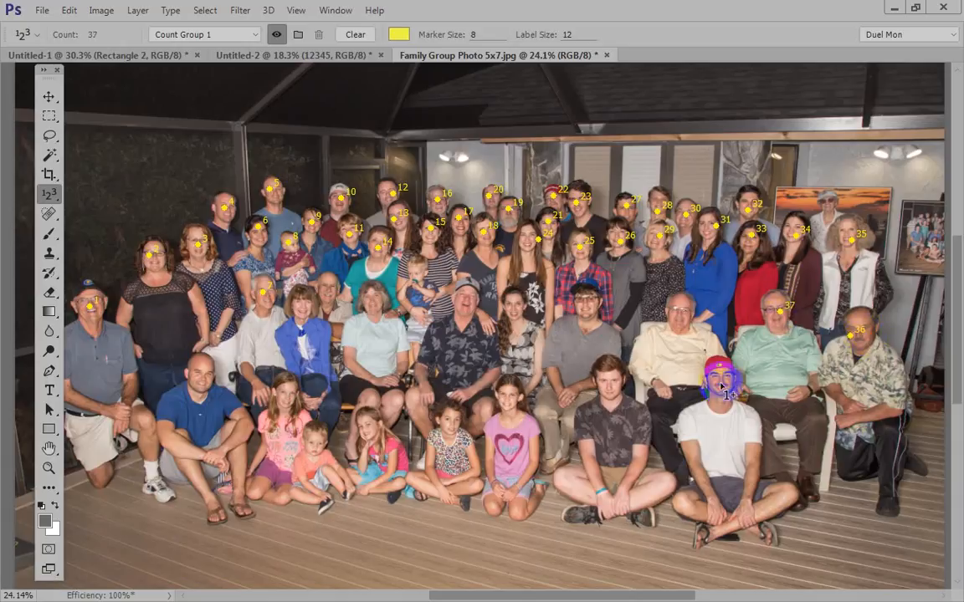
left_click(673, 313)
left_click(605, 382)
left_click(583, 293)
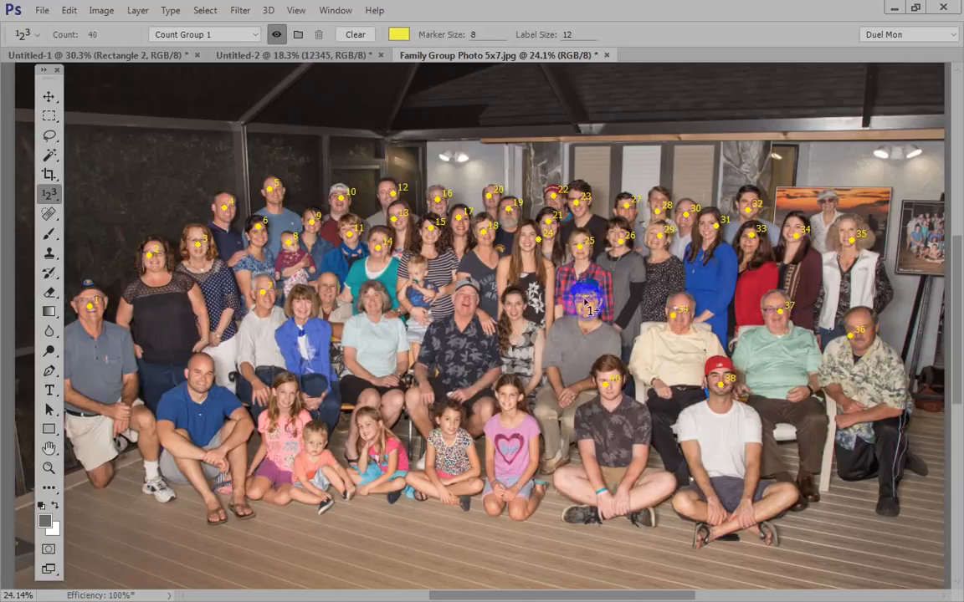
left_click(517, 307)
left_click(512, 394)
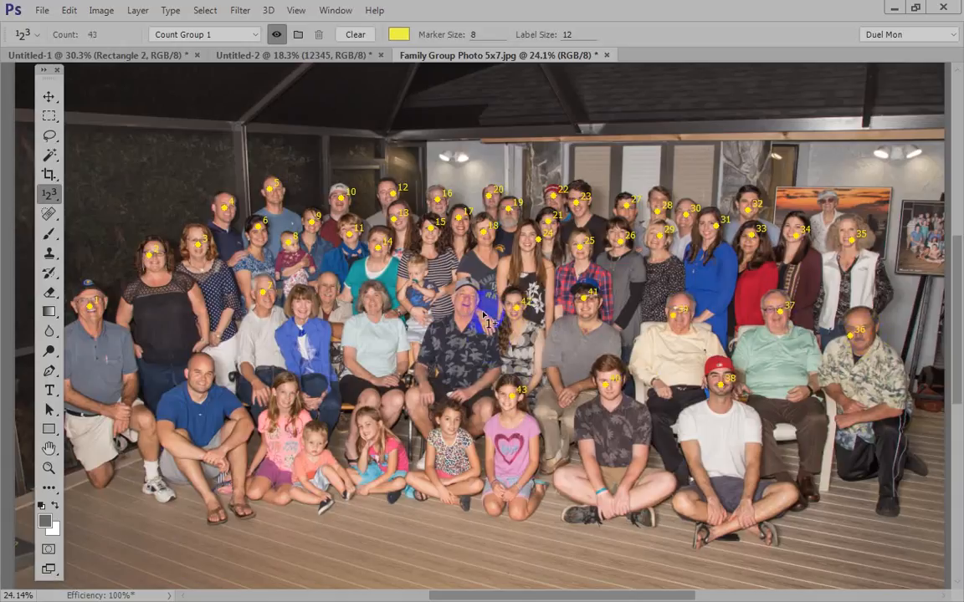
left_click(466, 295)
left_click(451, 418)
left_click(373, 426)
left_click(374, 304)
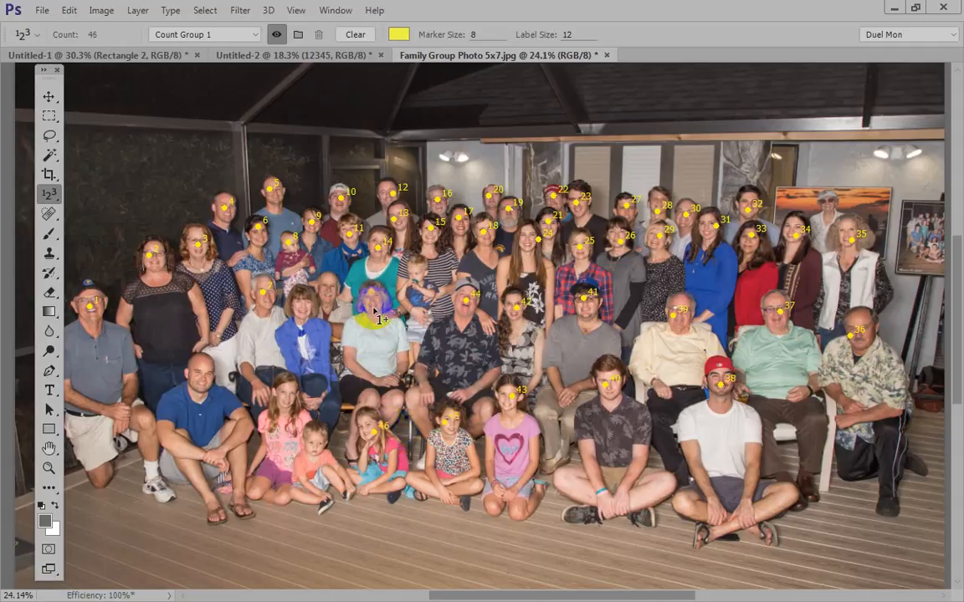
left_click(327, 282)
left_click(306, 297)
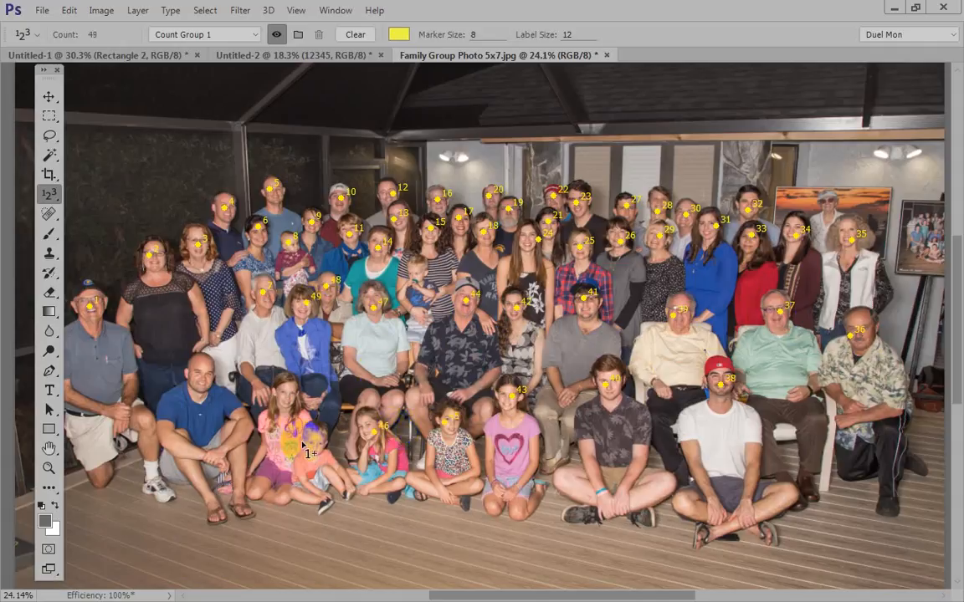
left_click(312, 435)
left_click(285, 392)
left_click(199, 374)
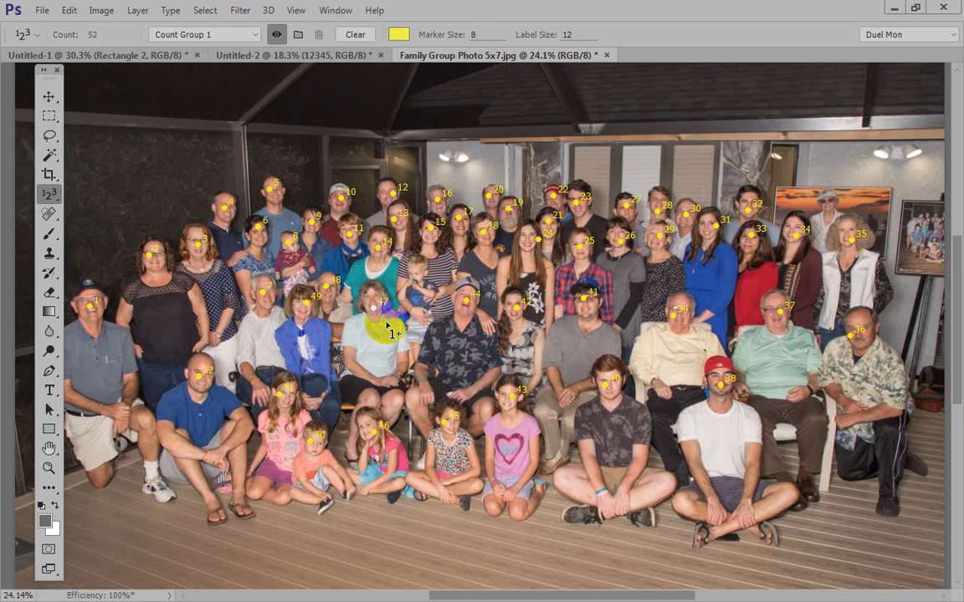
- Add the missing count marker on the face of the toddler held by the woman in the striped top
key("z")
left_click_drag(365, 318, 365, 317)
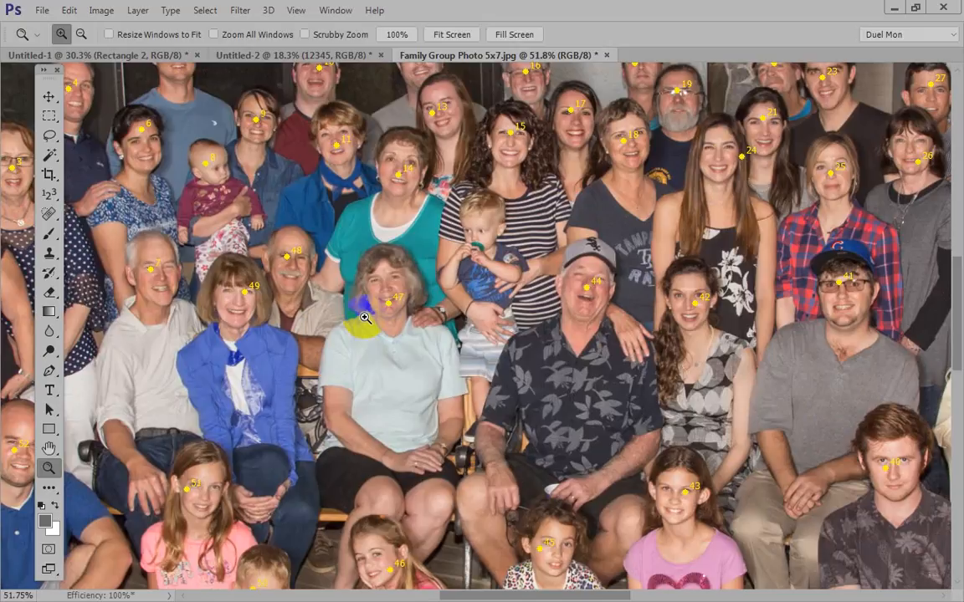
key("i")
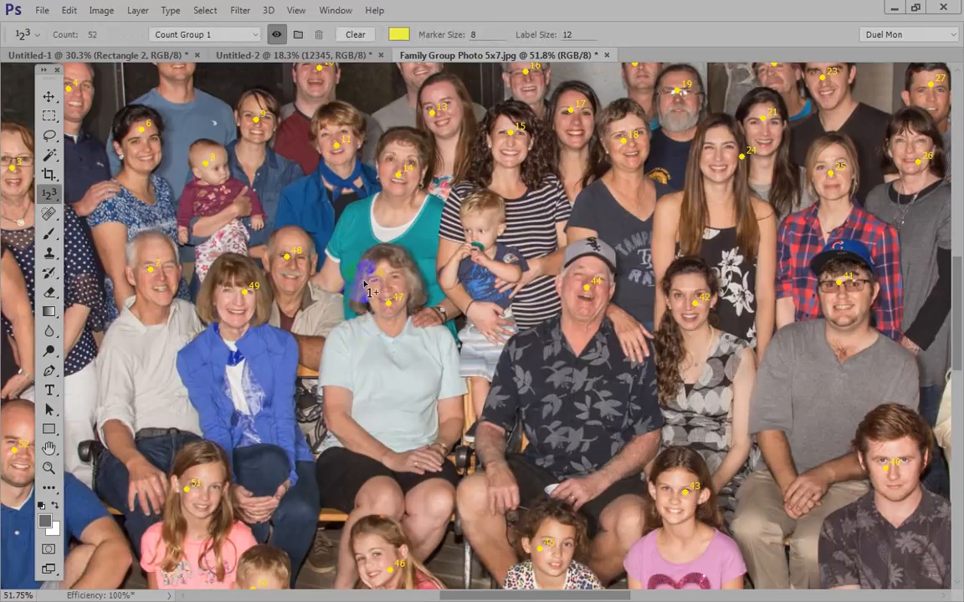
left_click(478, 224)
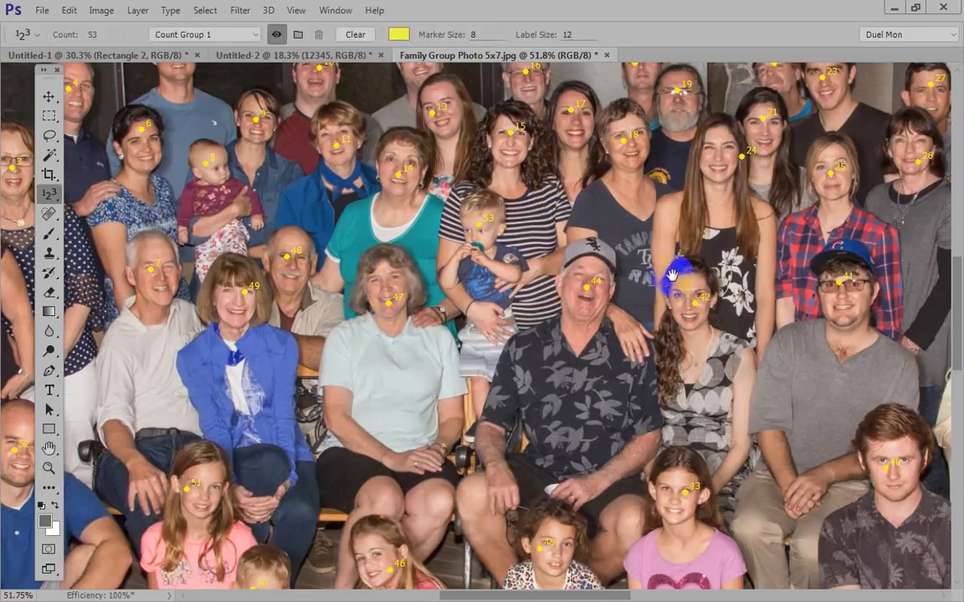
left_click_drag(672, 277, 444, 281)
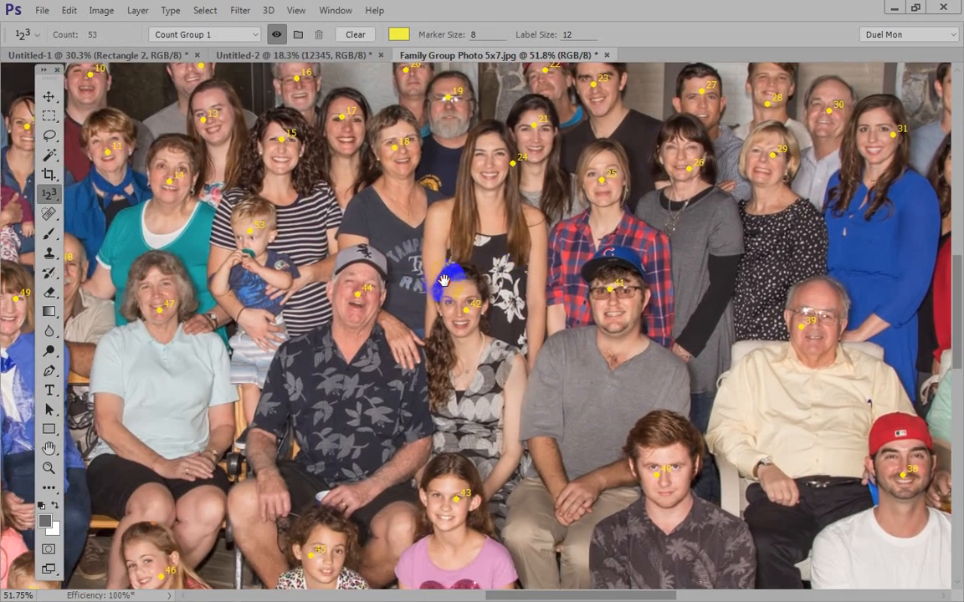
scroll(444, 281, "down", 5)
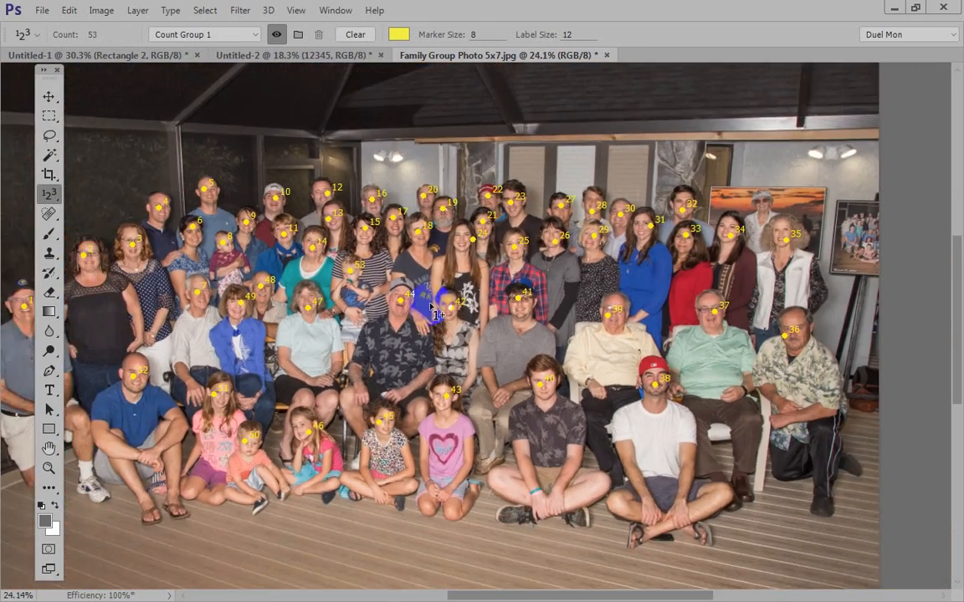
scroll(433, 308, "down", 1)
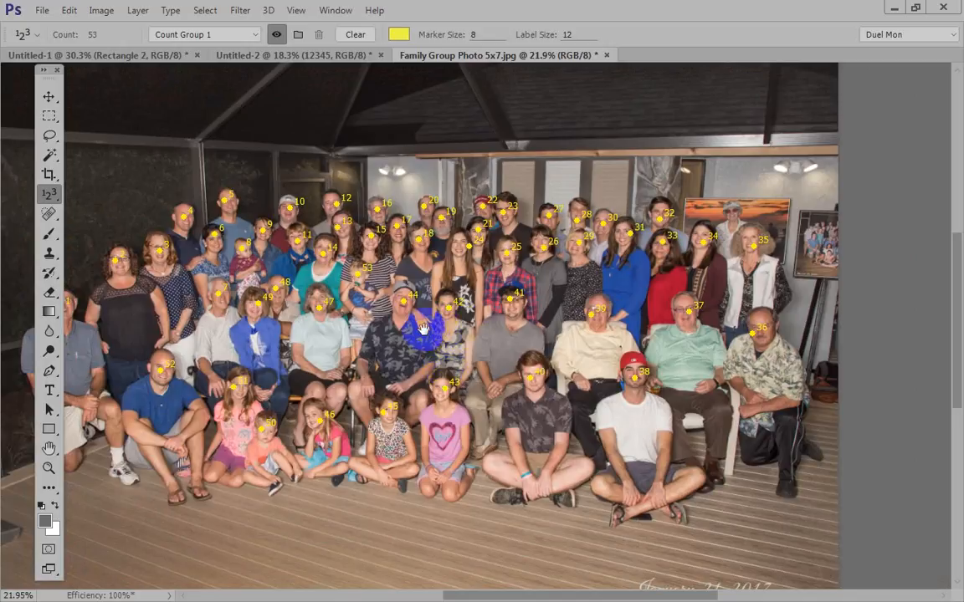
left_click_drag(423, 329, 532, 305)
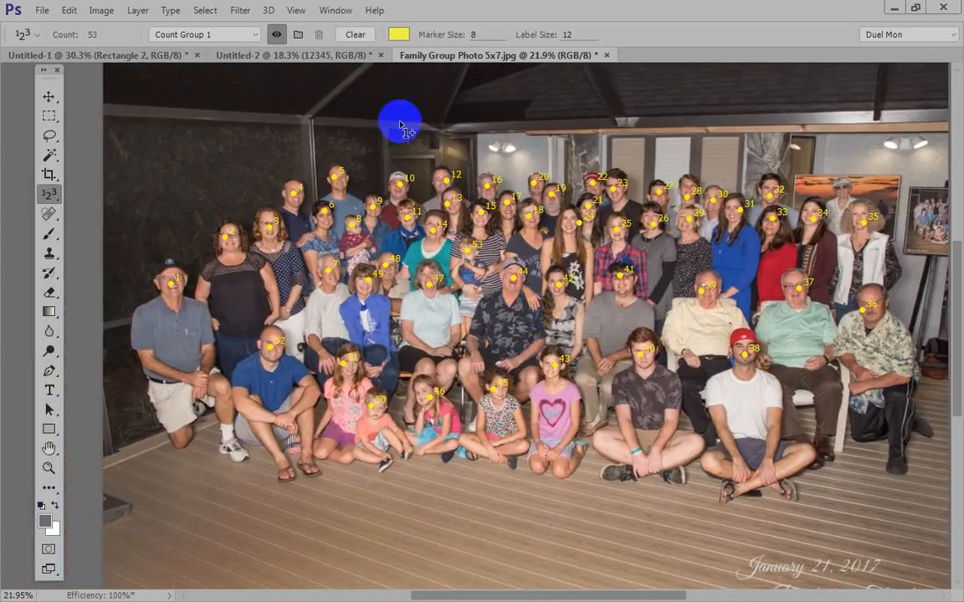
- Create a new count group named Siblings and set its marker colour to cyan (#0fedf5)
left_click(297, 36)
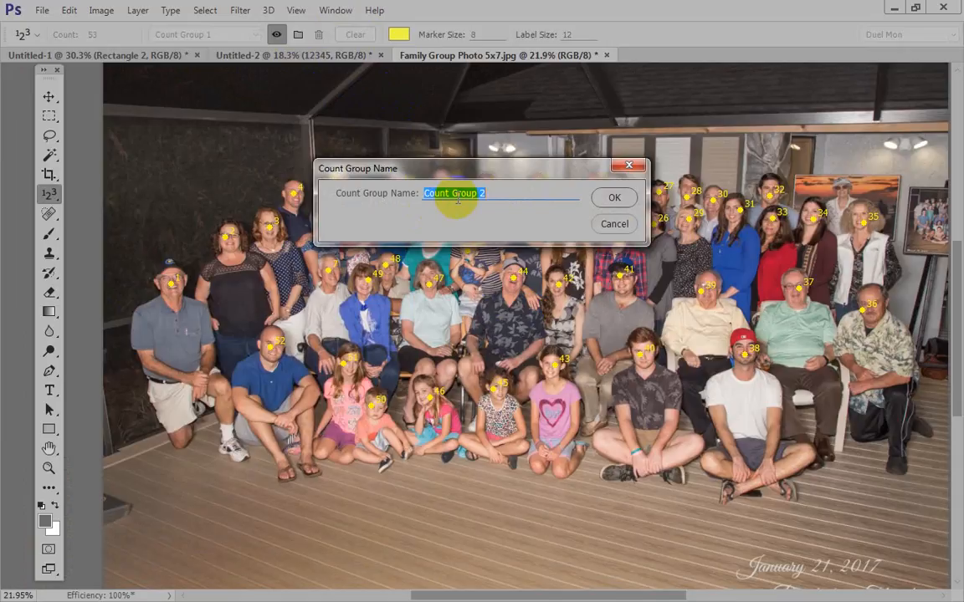
type("Siblings")
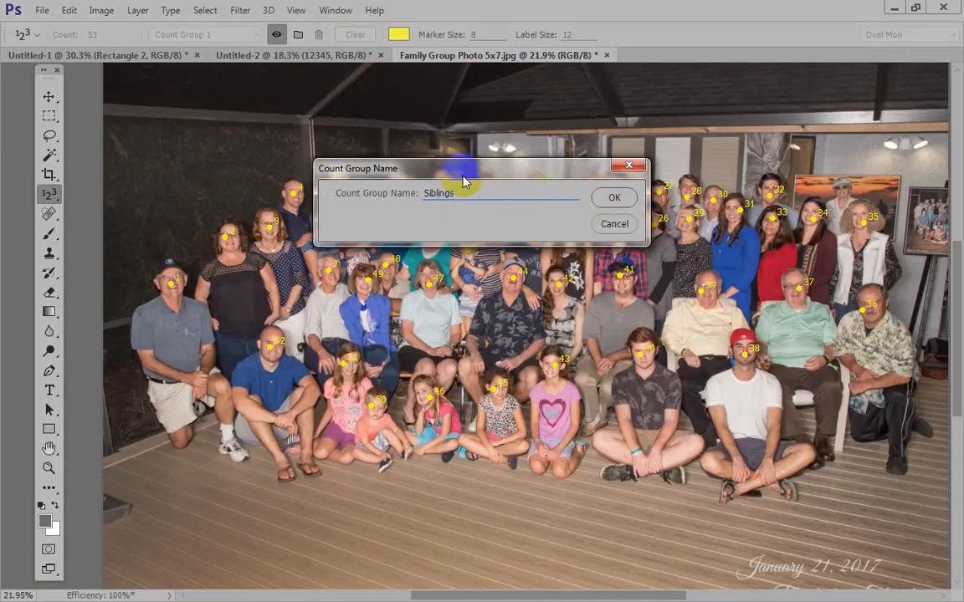
left_click(614, 199)
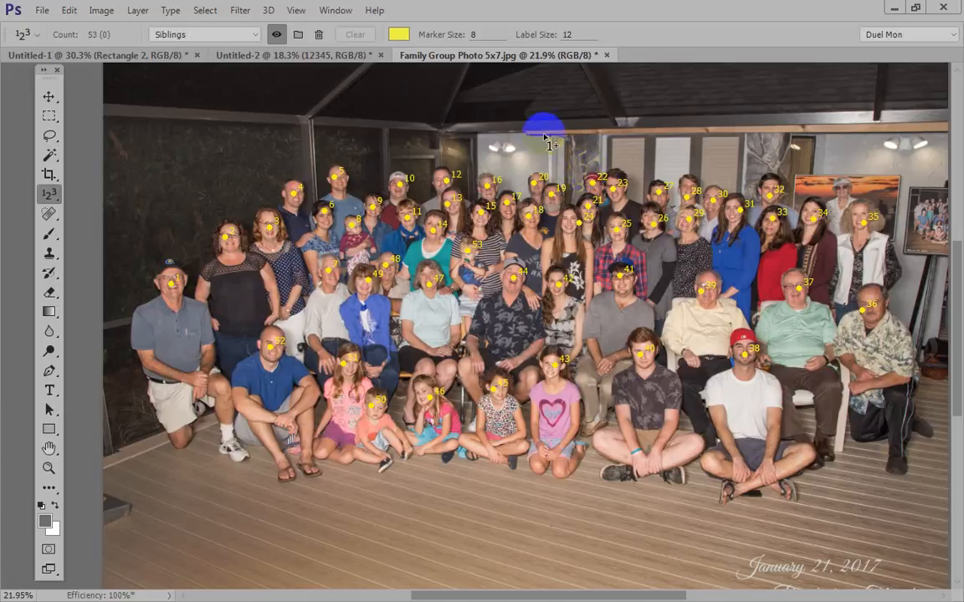
left_click(400, 36)
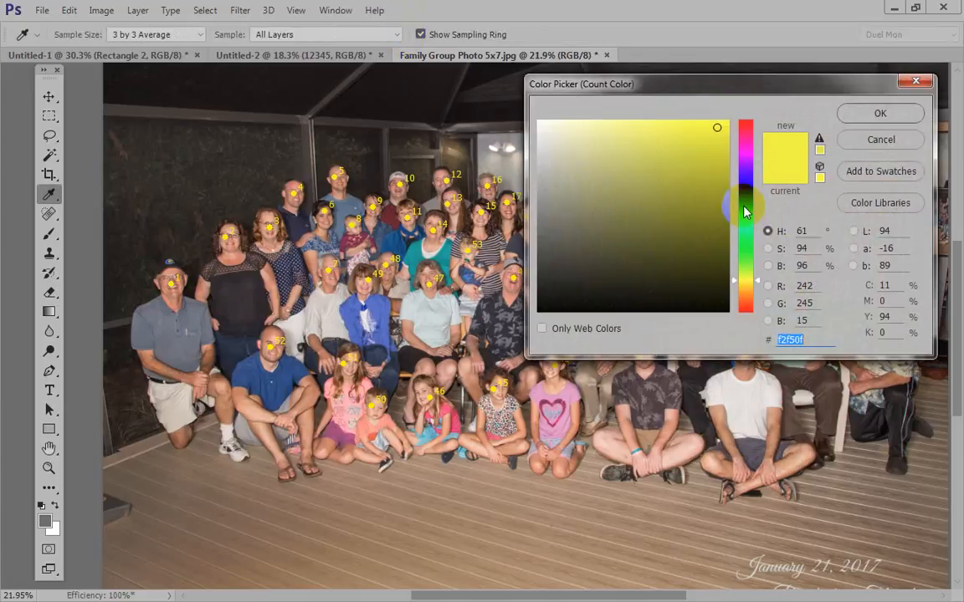
left_click_drag(745, 204, 749, 216)
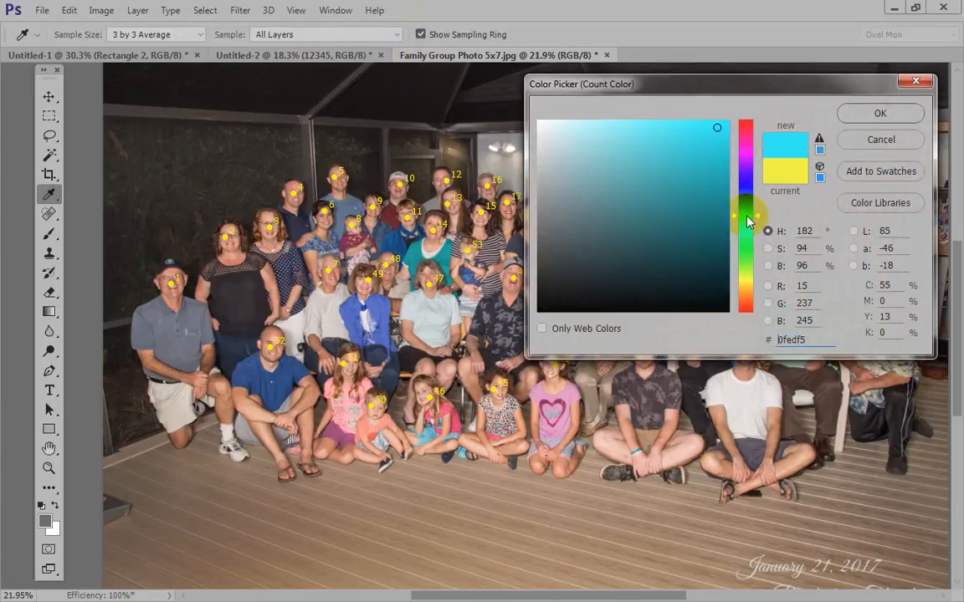
left_click(880, 113)
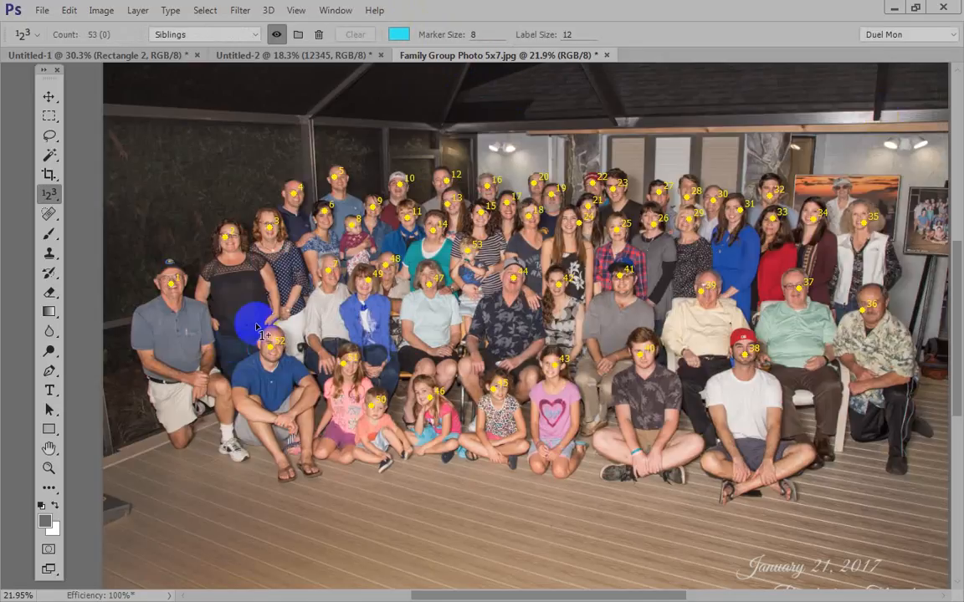
- Hide the markers of Count Group 1 and make Siblings the active count group again
left_click(230, 34)
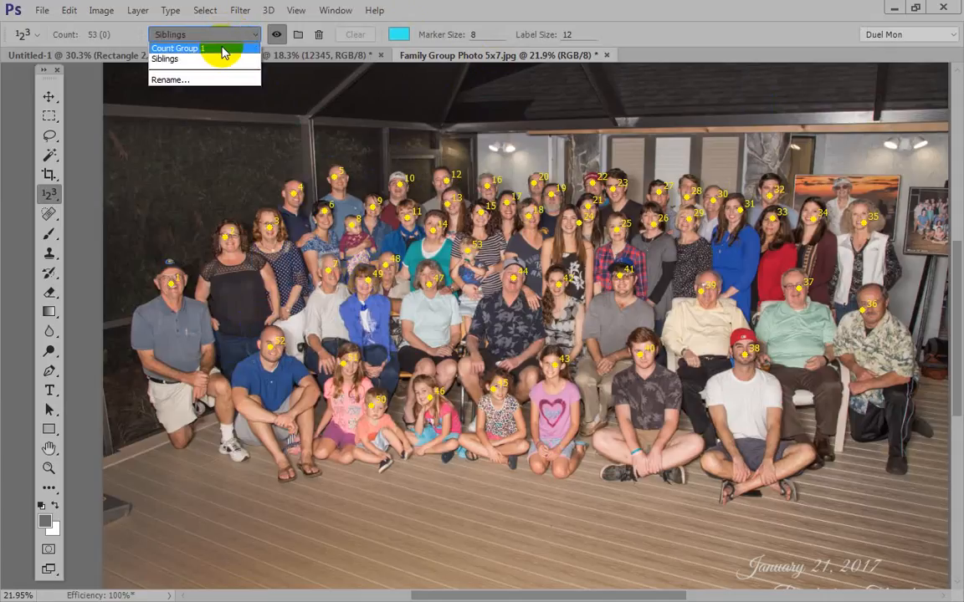
left_click(222, 50)
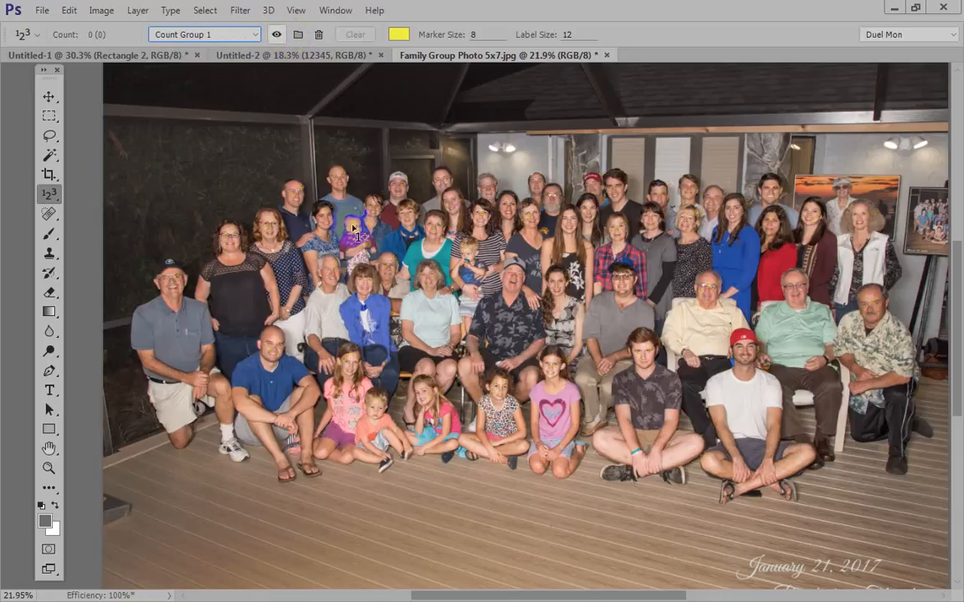
left_click(255, 34)
left_click(225, 58)
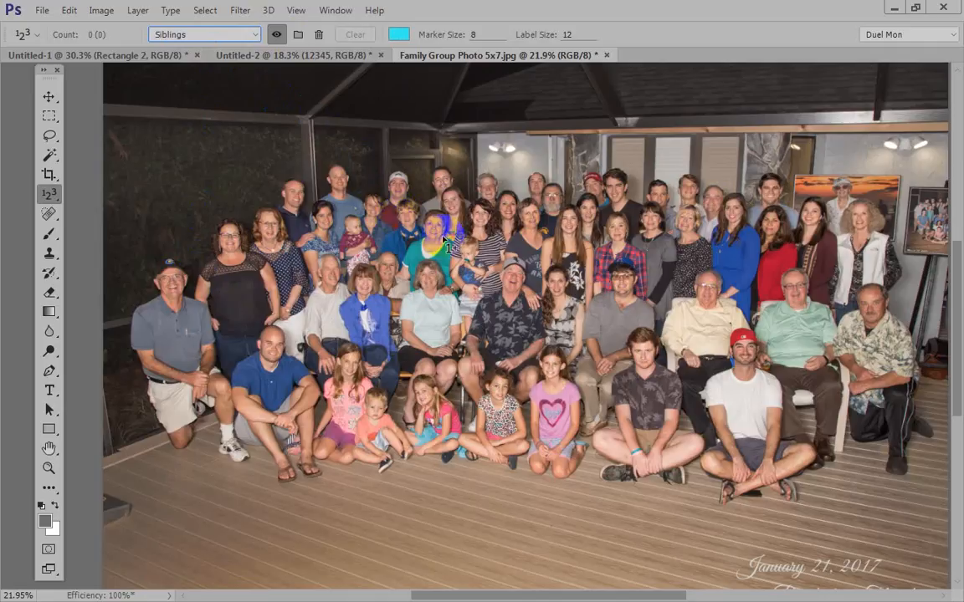
- Place Siblings markers on the seated woman in blue, her neighbour in light blue, the floral-shirt man in a cap, and three back-row men
left_click(362, 284)
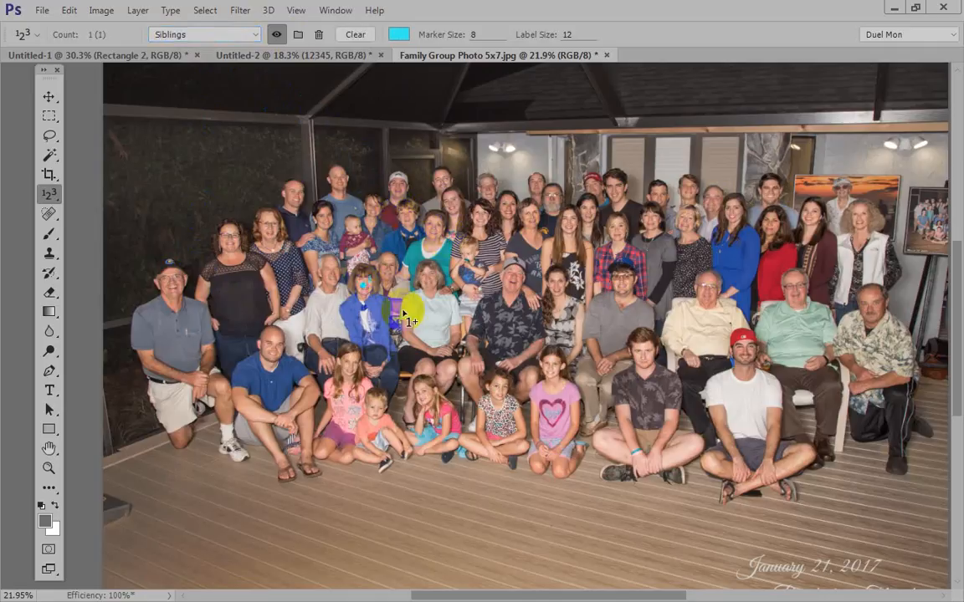
left_click(430, 276)
left_click(513, 277)
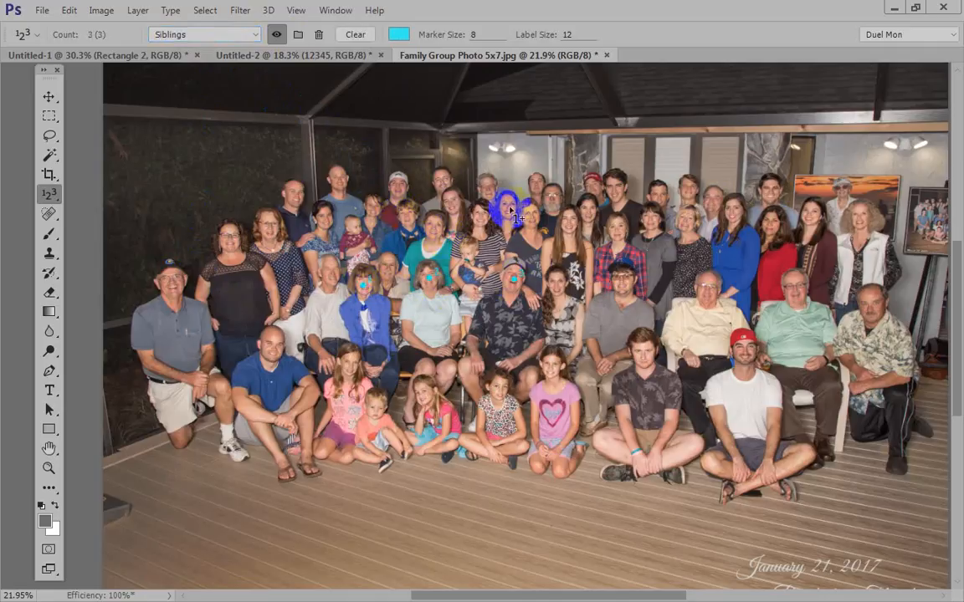
left_click(488, 184)
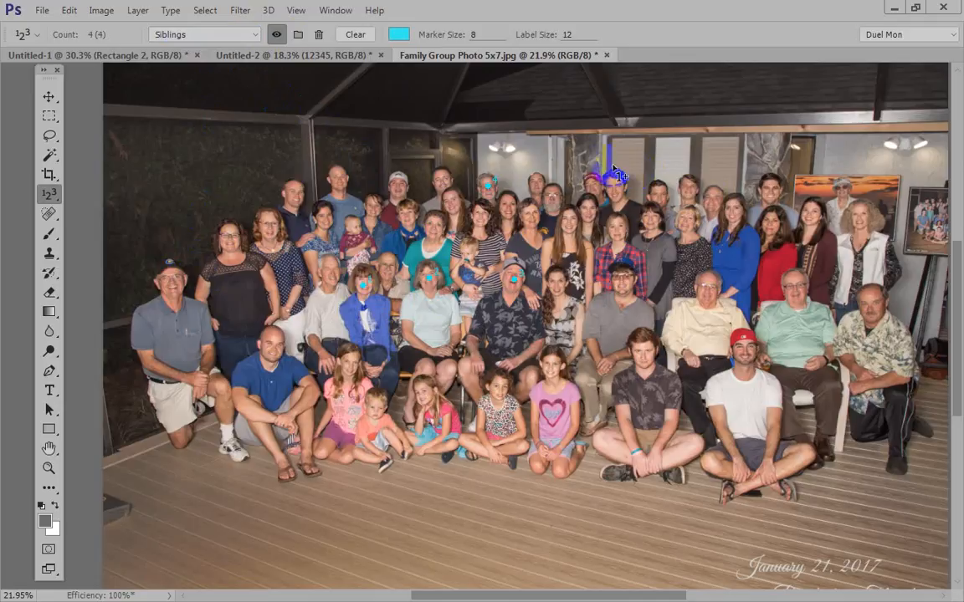
left_click(592, 181)
left_click(712, 201)
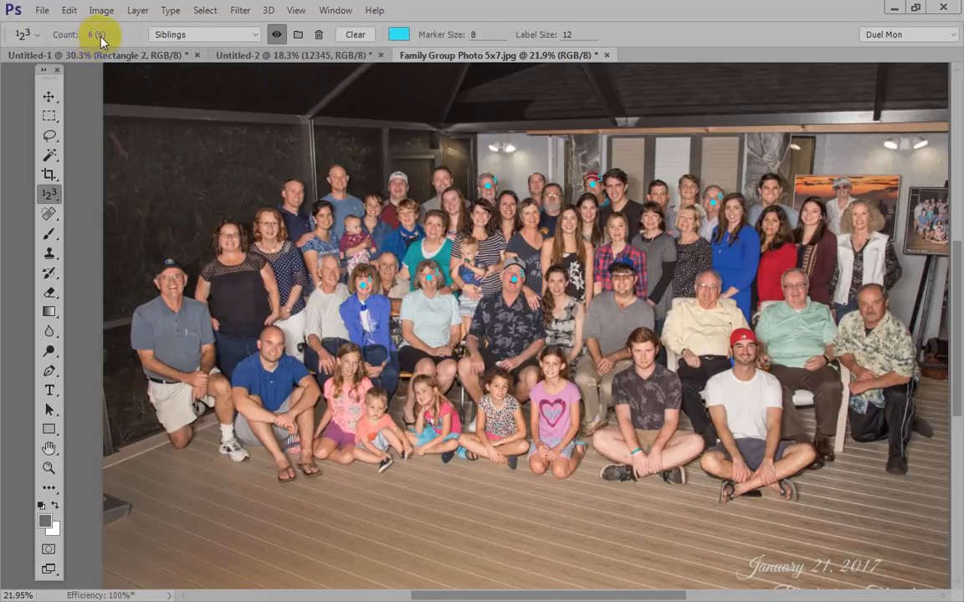
- Rename Count Group 1 to Total
left_click(254, 35)
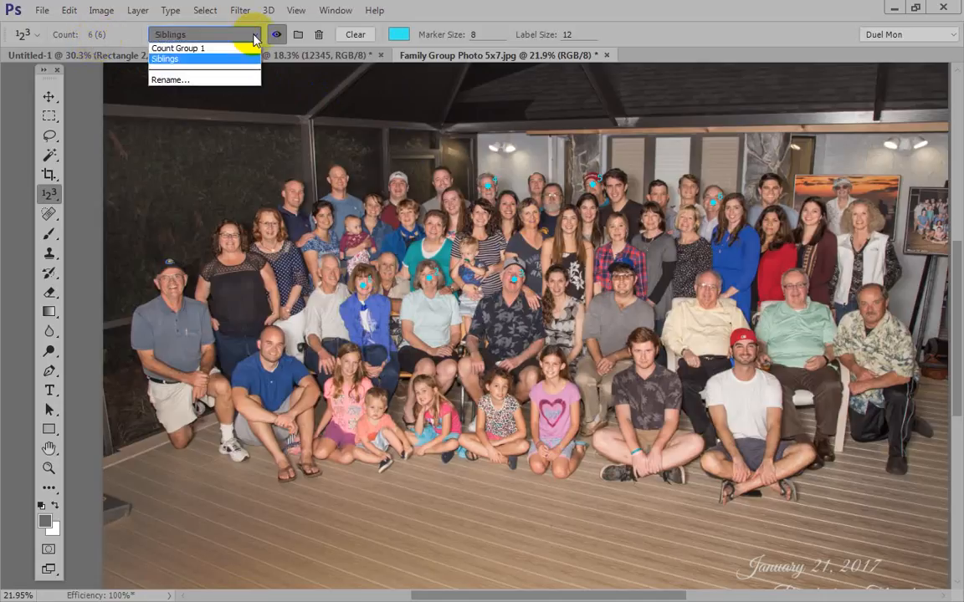
left_click(203, 49)
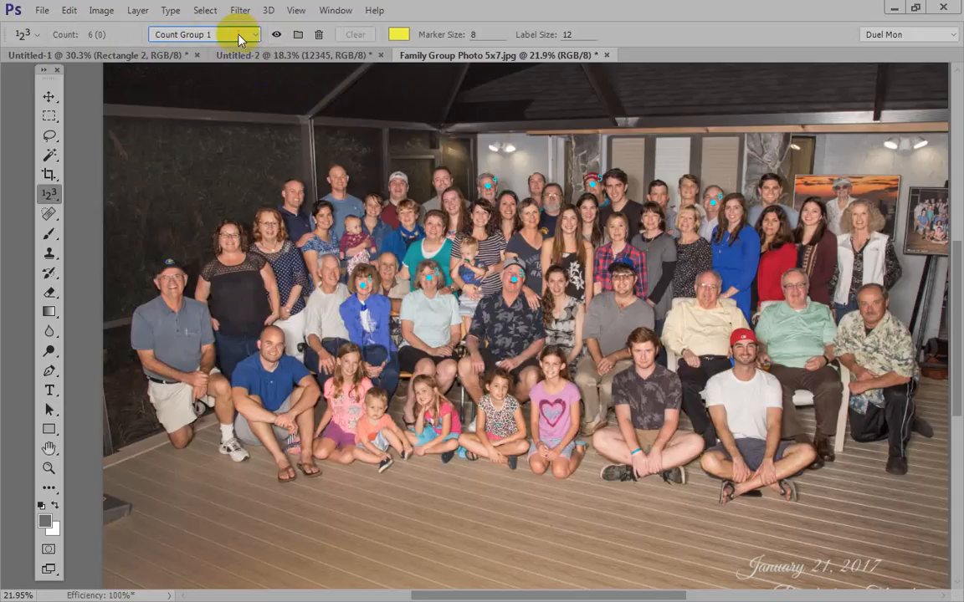
left_click(240, 34)
left_click(172, 80)
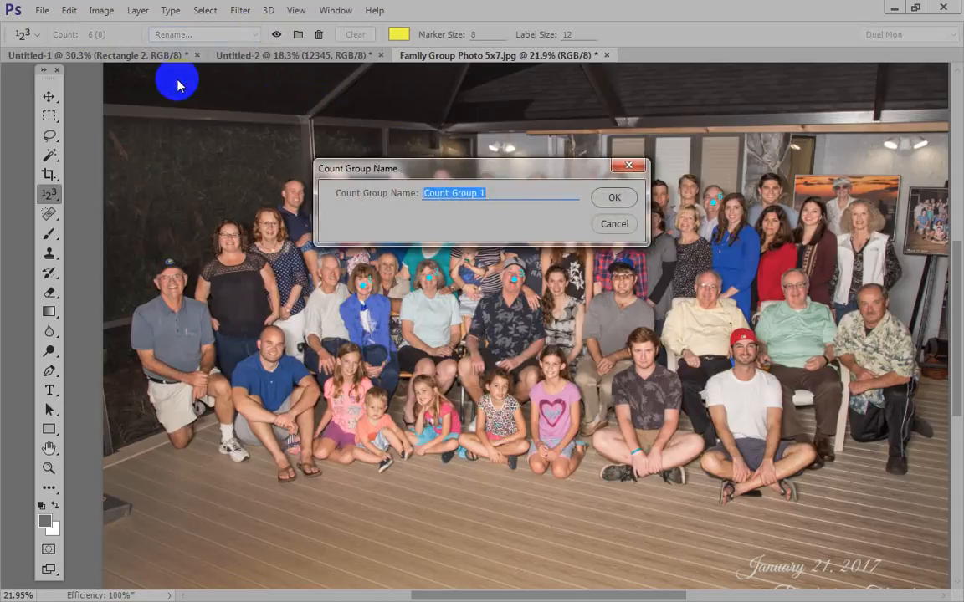
type("Total")
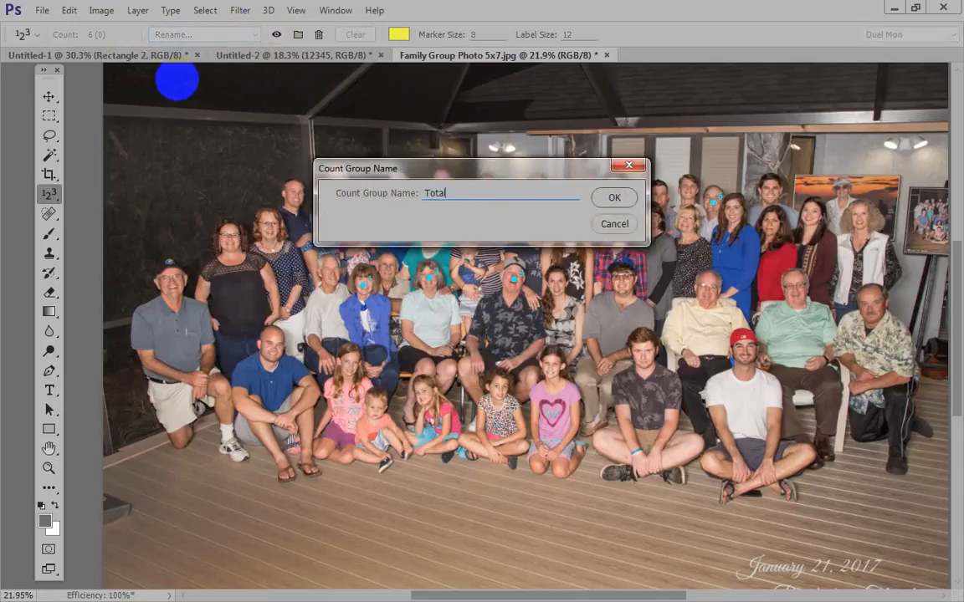
left_click(615, 199)
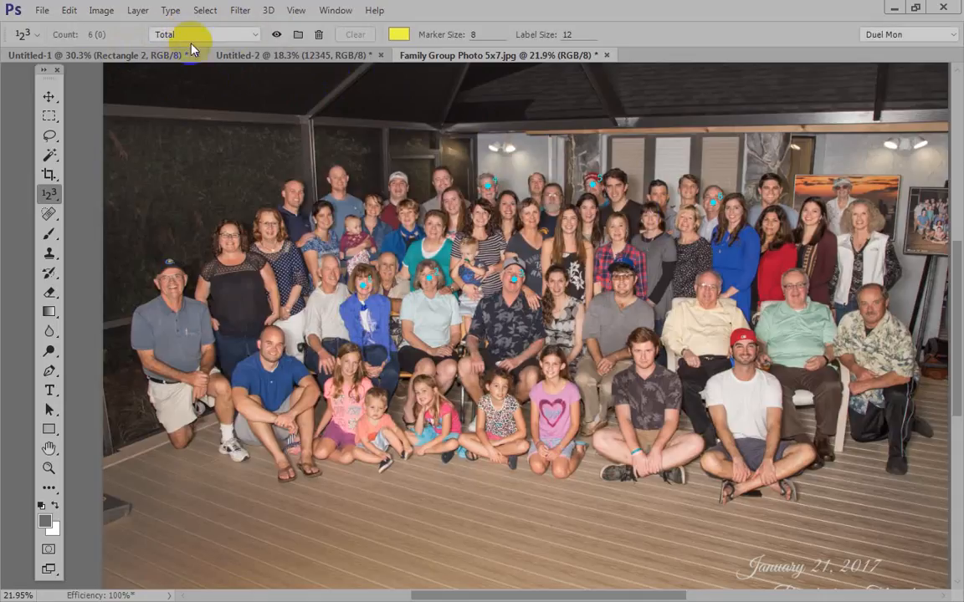
- Show the hidden markers of the Total count group over the photo again
left_click(200, 36)
left_click(259, 40)
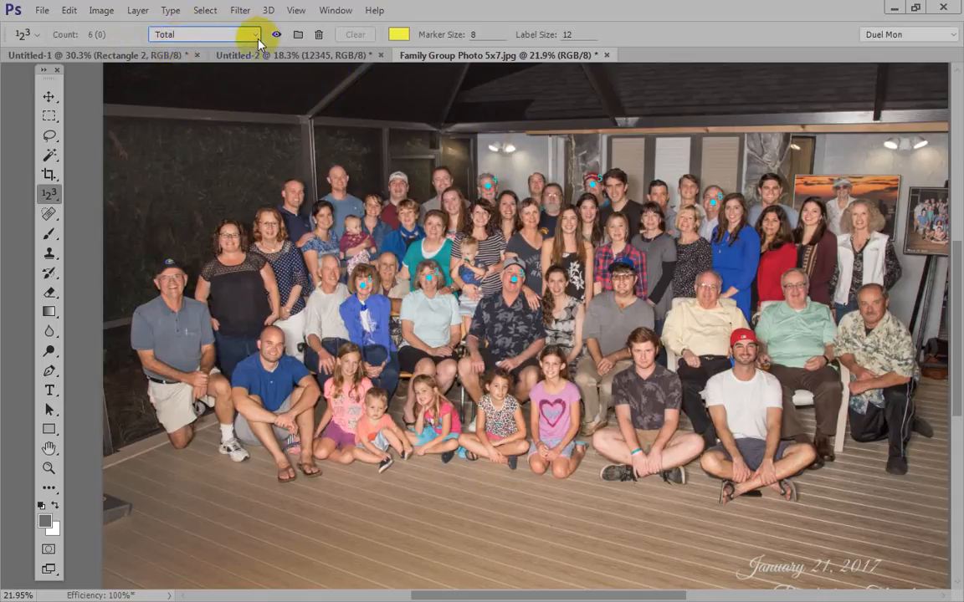
left_click(276, 35)
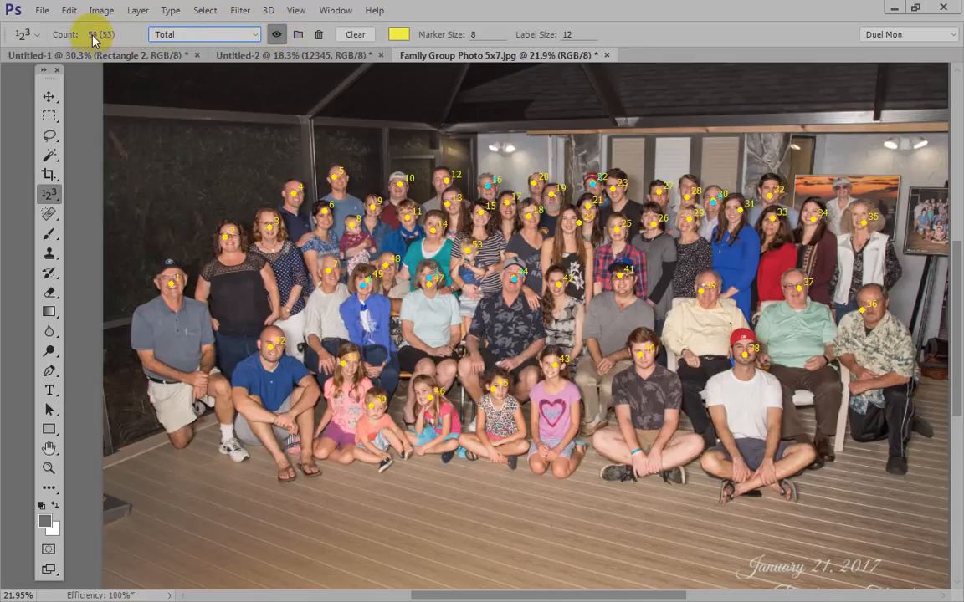
- Switch to the Siblings group to compare its count with the overall count, and reselect the Total group
left_click(180, 34)
left_click(172, 58)
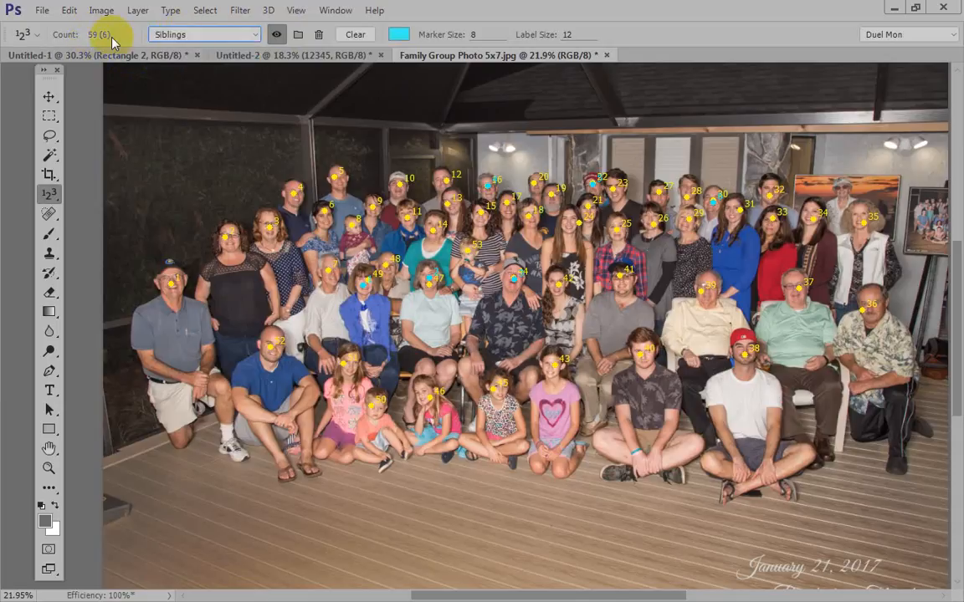
left_click(177, 33)
left_click(159, 45)
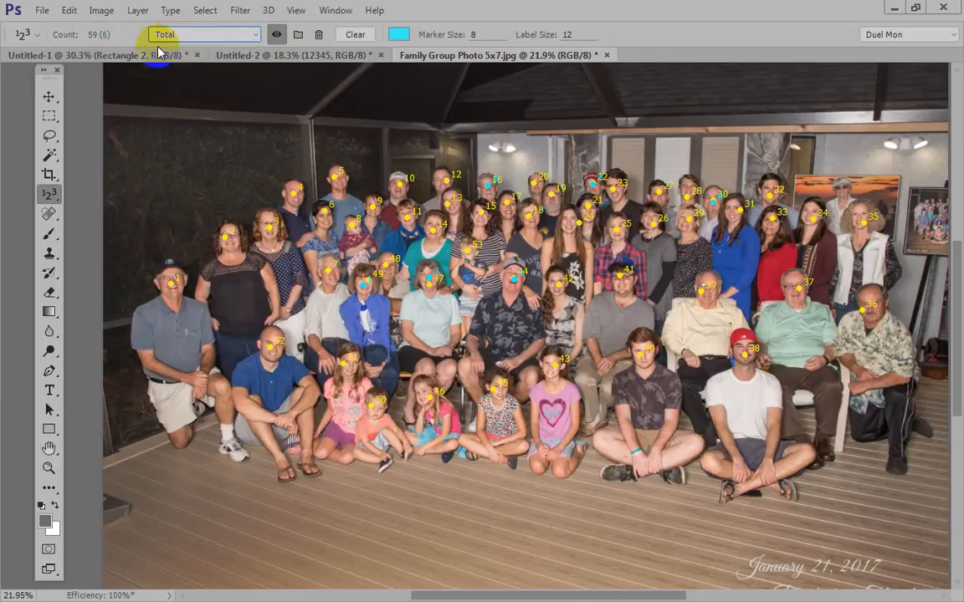